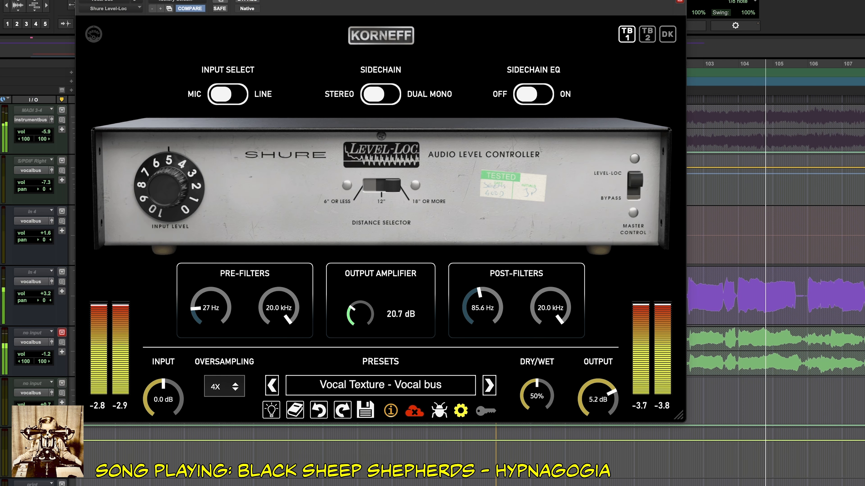
Compare the vocal bus with the Shure Level-Loc bypassed and active during playback.
left_click(248, 1)
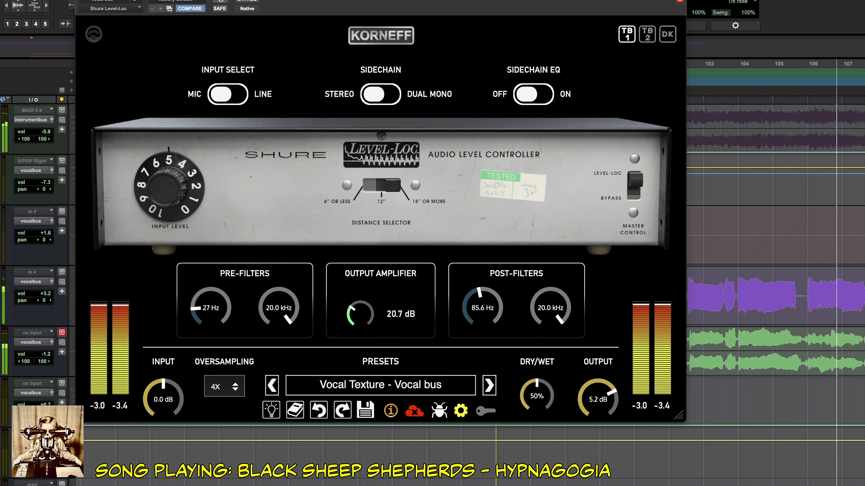
left_click(248, 1)
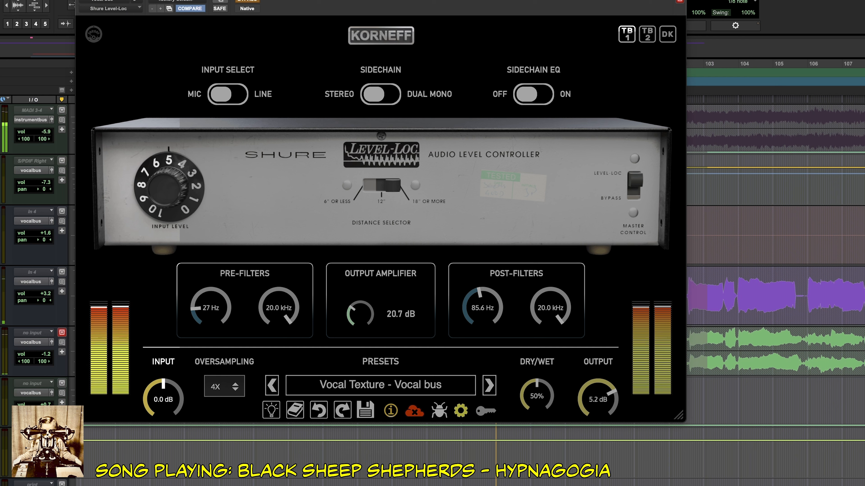
left_click(247, 1)
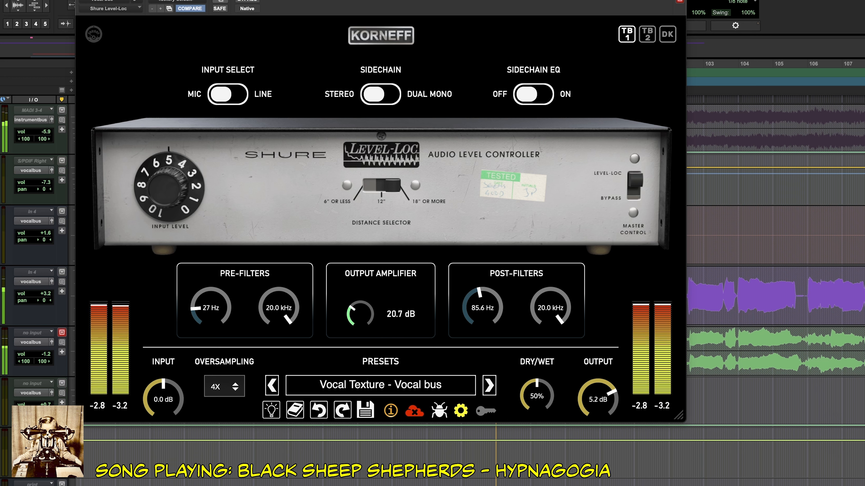
Audition the TB2 and DK unit models against TB1 on the playing vocal bus and return to TB1.
left_click(647, 34)
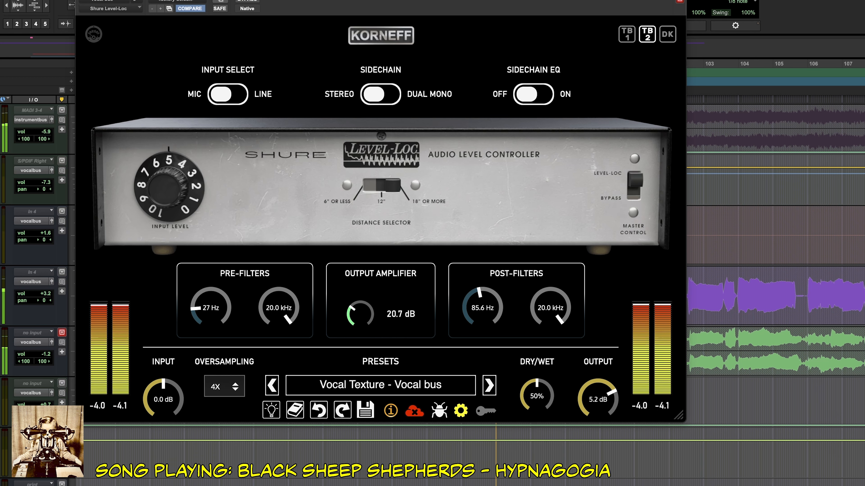
left_click(667, 35)
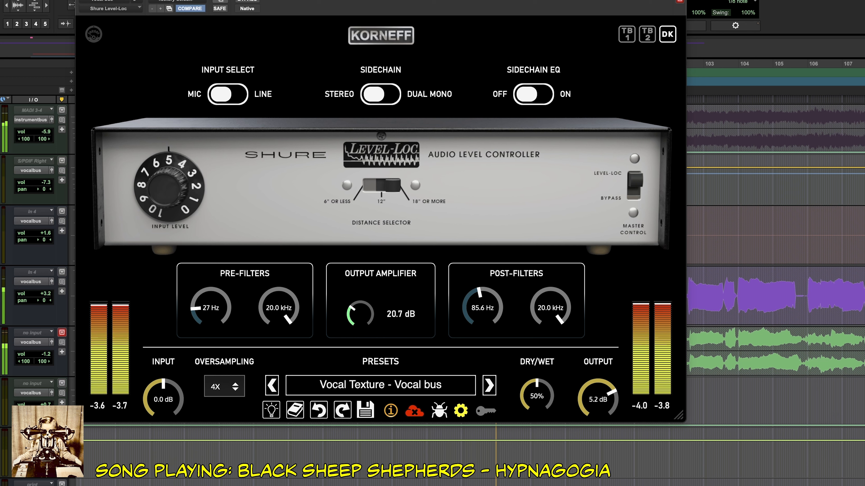
left_click(627, 35)
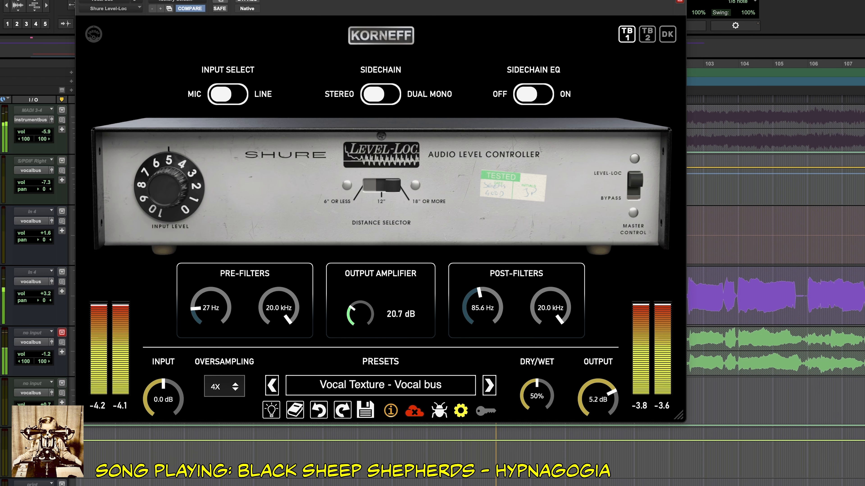
left_click(667, 35)
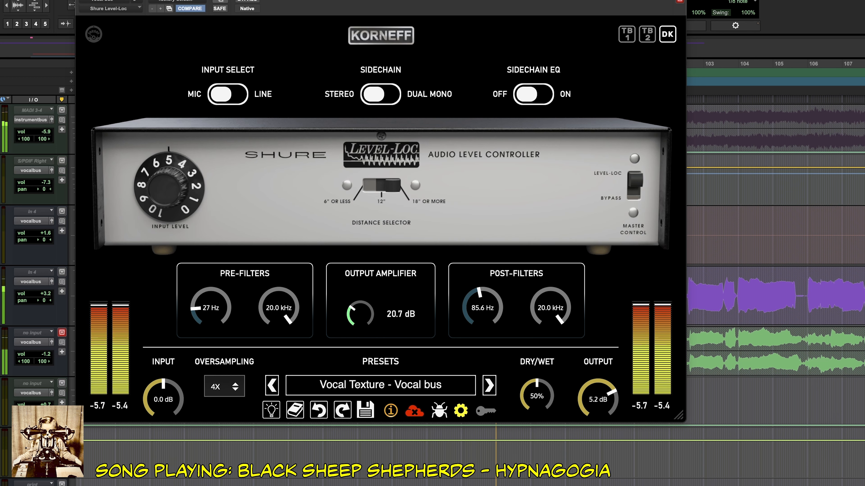
left_click(647, 35)
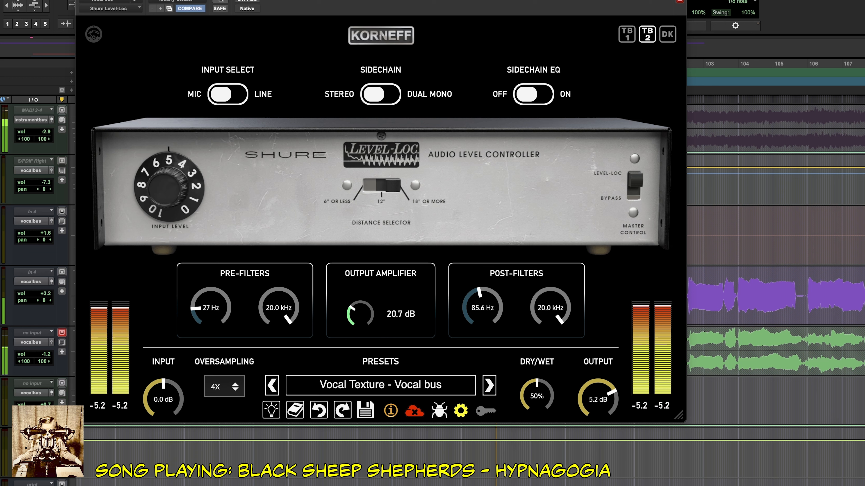
left_click(667, 34)
left_click(627, 34)
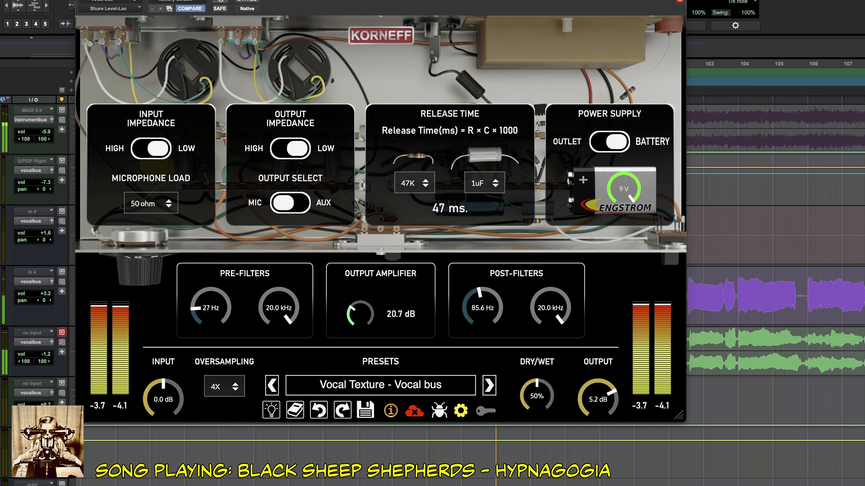
Audition release-time resistors of 100K and 470K and return the resistor to 47K.
left_click(414, 183)
left_click(418, 221)
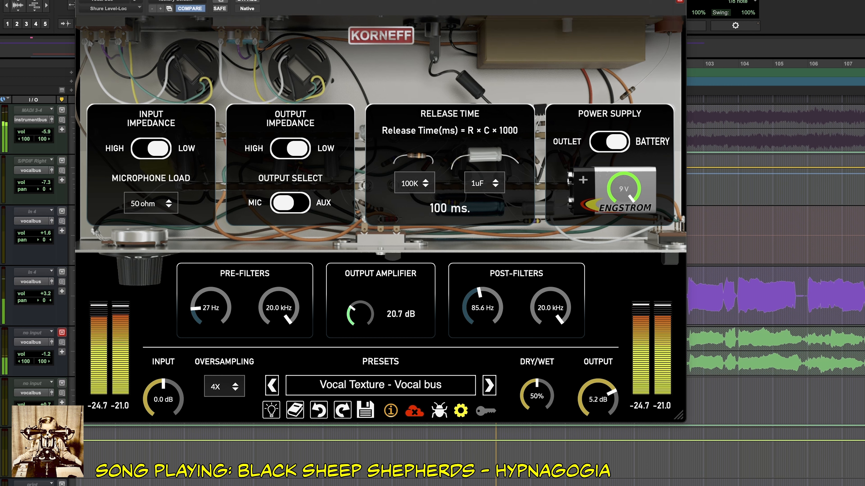
left_click(414, 183)
left_click(415, 238)
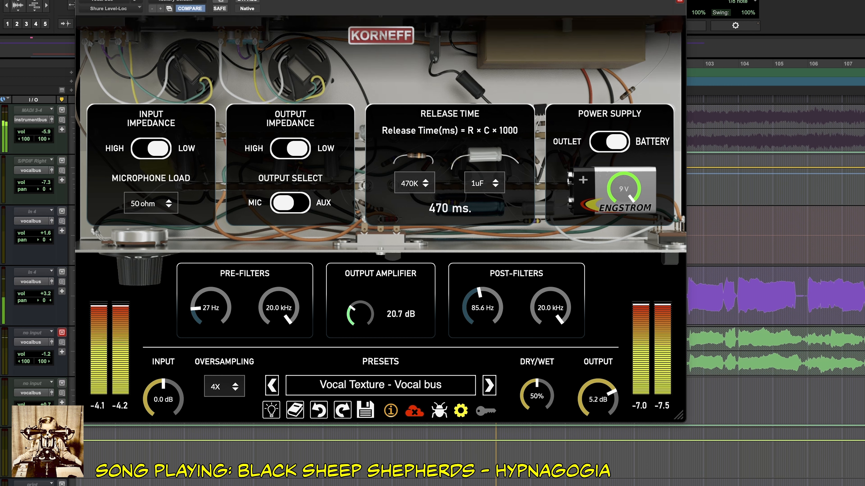
left_click(415, 183)
left_click(415, 205)
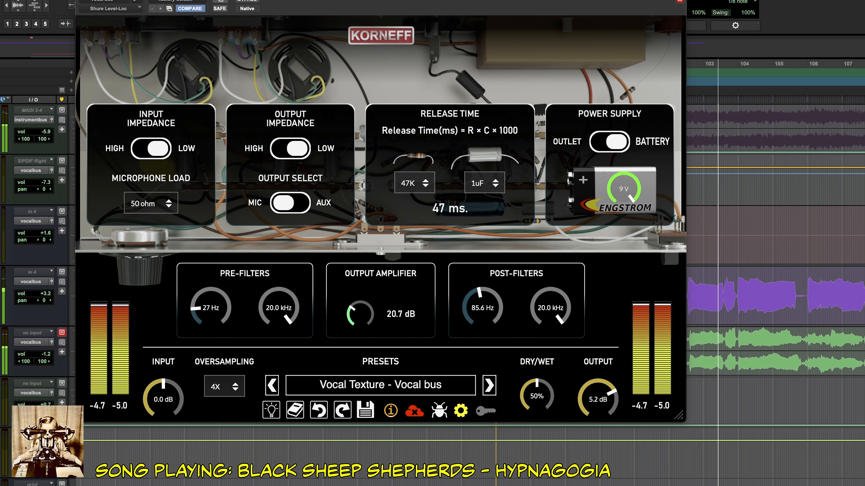
Audition the high setting of the output impedance and of the input impedance, returning each to low.
left_click(290, 149)
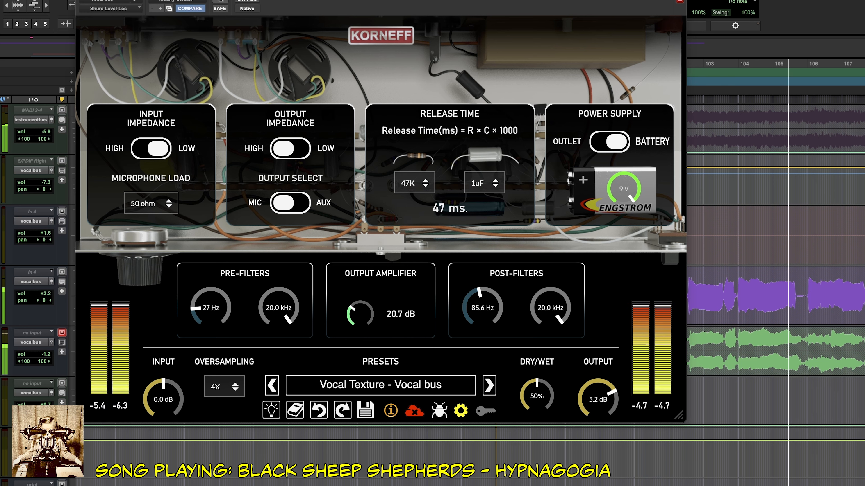
left_click(290, 148)
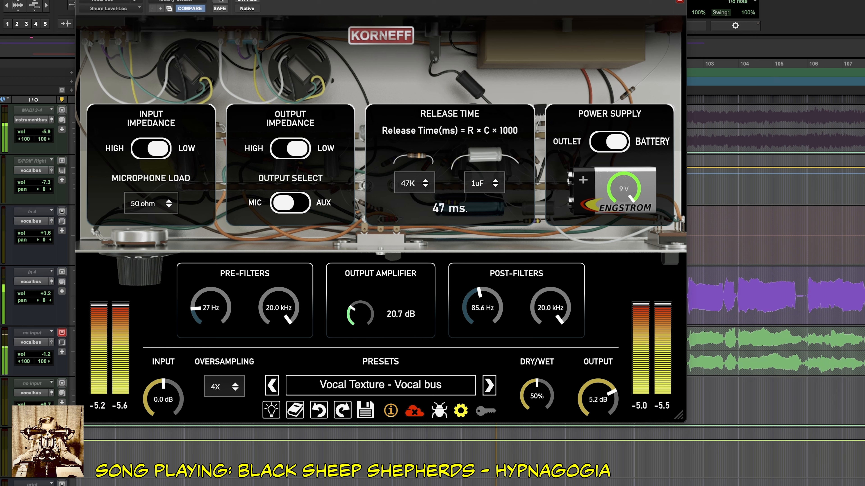
left_click(151, 149)
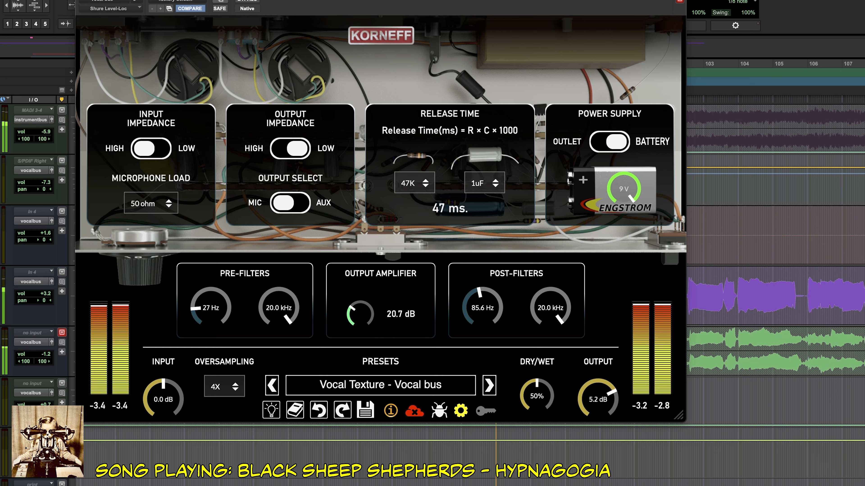
left_click(151, 148)
Audition microphone loads of 150 ohm, 300 ohm, 600 ohm and 1 kohm, and return the load to 50 ohm.
left_click(151, 203)
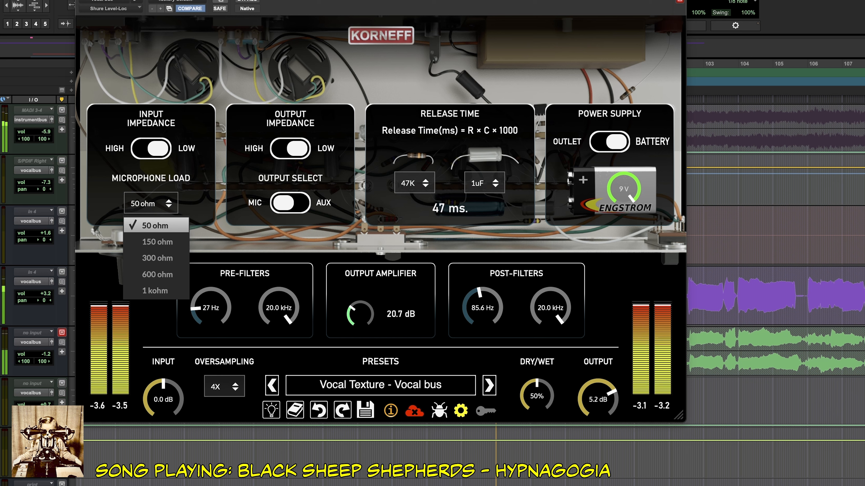
left_click(157, 243)
left_click(151, 203)
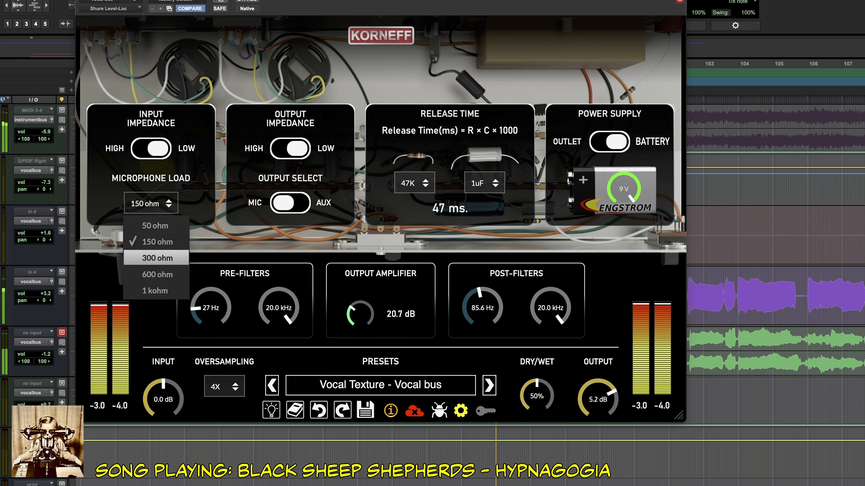
left_click(156, 258)
left_click(151, 203)
left_click(156, 258)
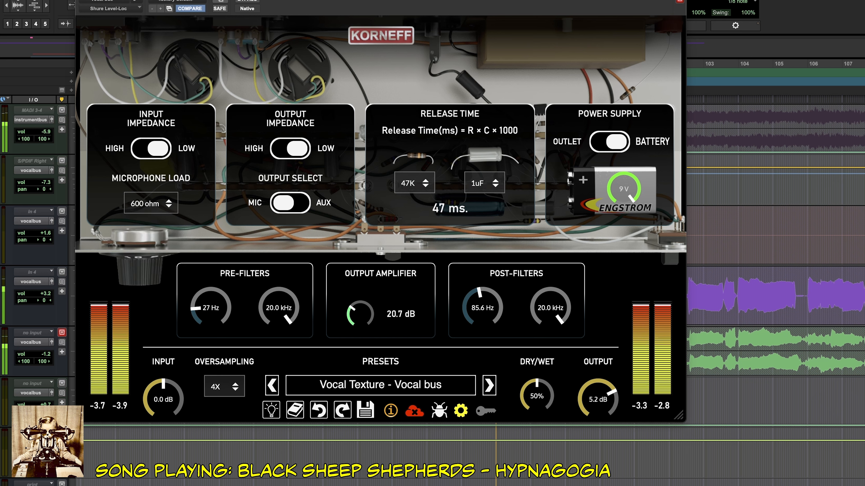
left_click(151, 204)
left_click(157, 290)
left_click(151, 203)
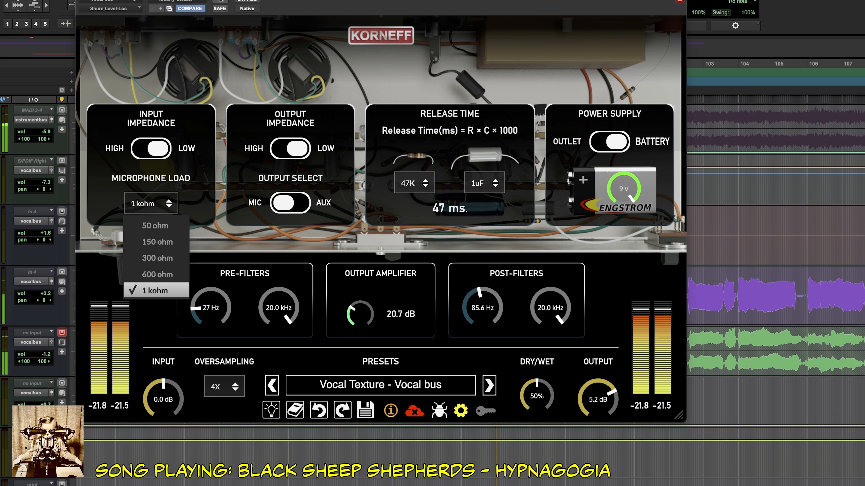
left_click(156, 225)
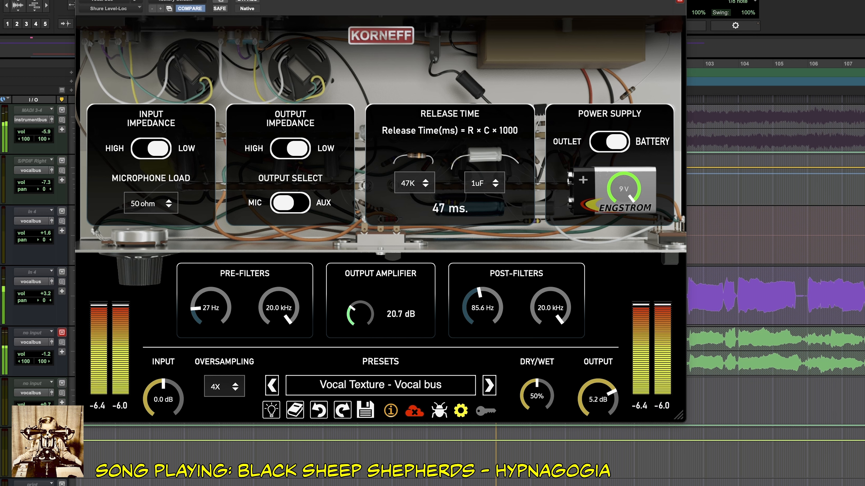
Stop playback and show the Level-Loc's front panel, with the plug-in window repositioned to uncover more of the timeline.
key("space")
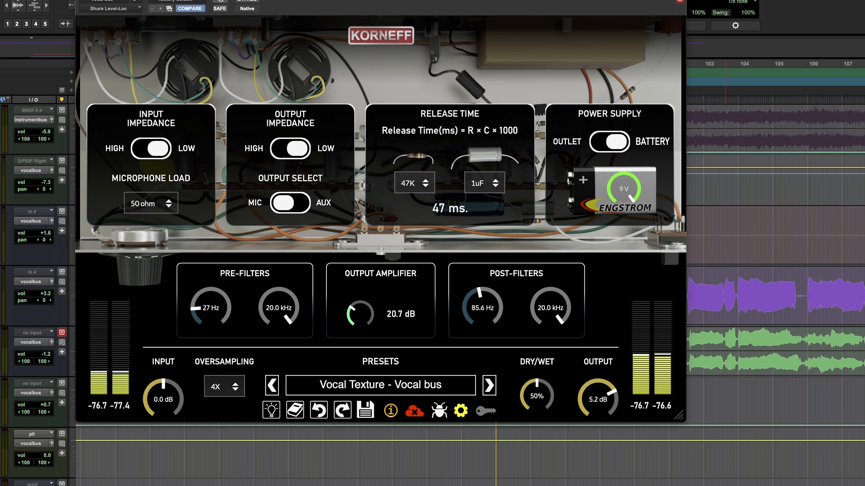
left_click(382, 35)
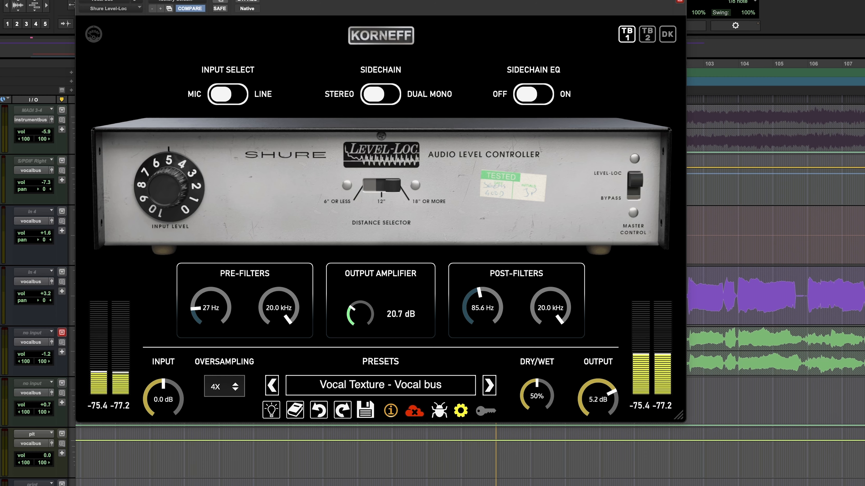
left_click_drag(409, 2, 497, 1)
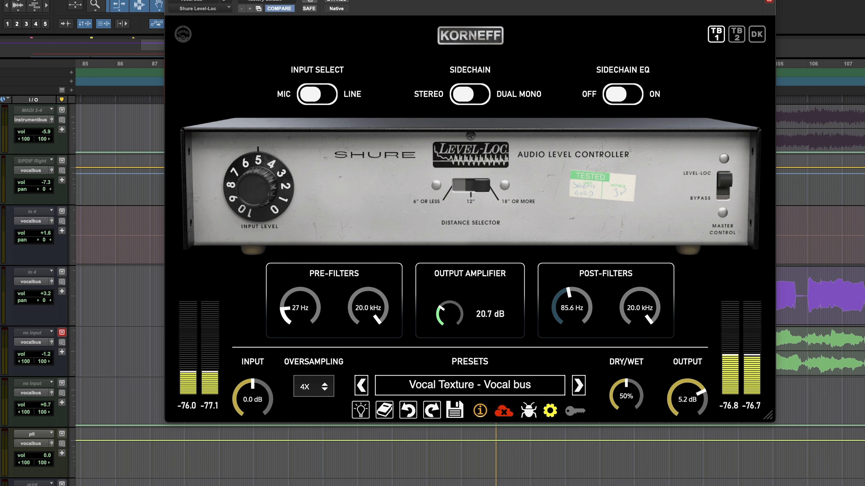
left_click_drag(477, 1, 342, 1)
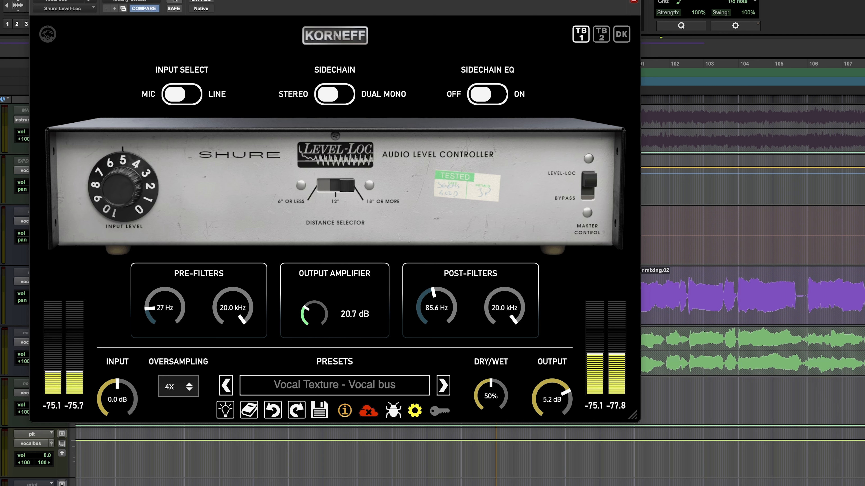
Set the low-cut frequency of the pre-filters to 42.2 Hz and of the post-filters to 91.5 Hz.
mouse_move(165, 308)
left_mouse_down()
mouse_move(164, 269)
mouse_move(165, 297)
left_mouse_up()
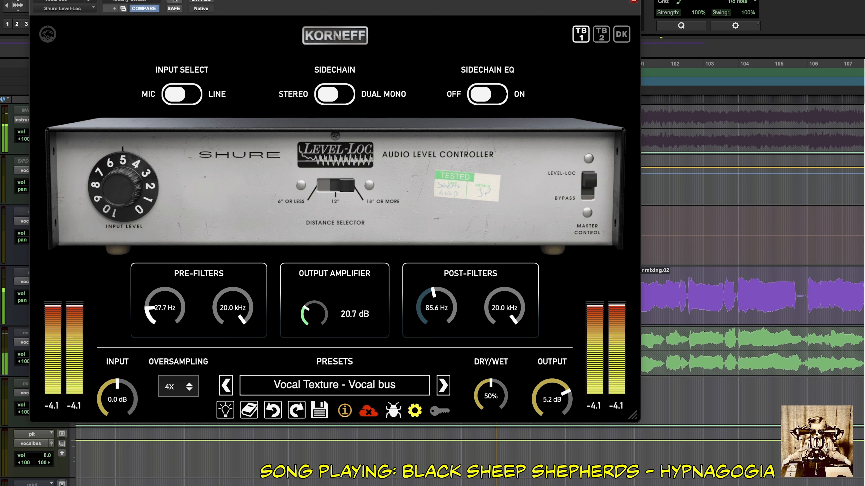
left_click_drag(165, 296, 165, 293)
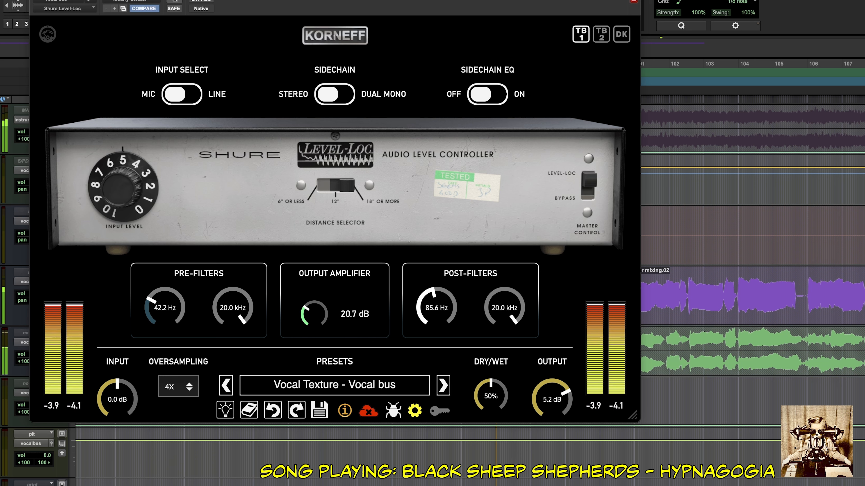
left_click_drag(437, 308, 437, 305)
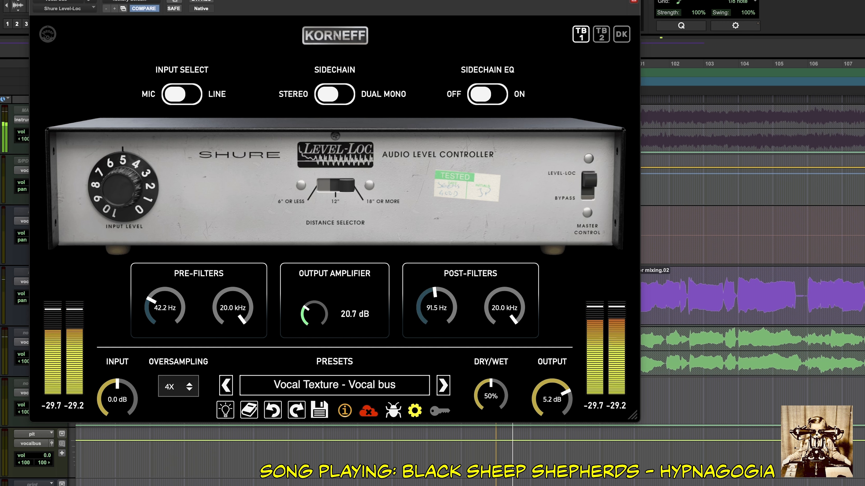
Sweep the post-filters' high-cut frequency down to 1.0 kHz and back to 20.0 kHz.
left_click_drag(505, 307, 504, 378)
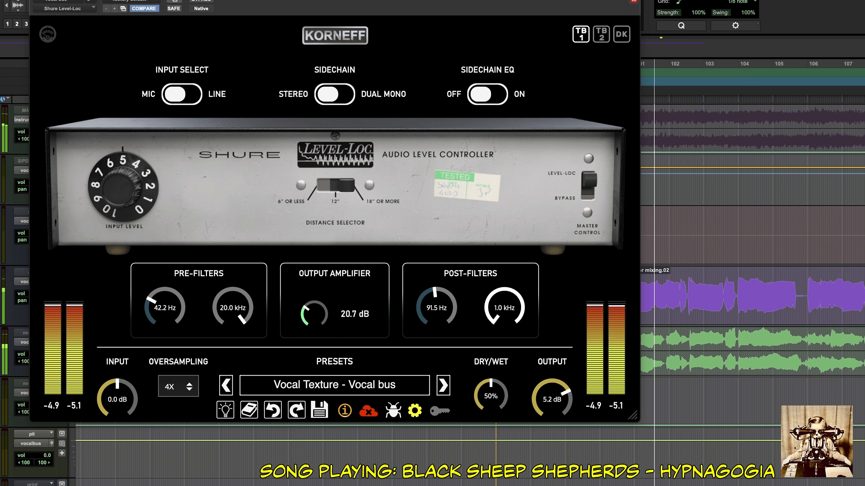
left_click_drag(504, 308, 504, 238)
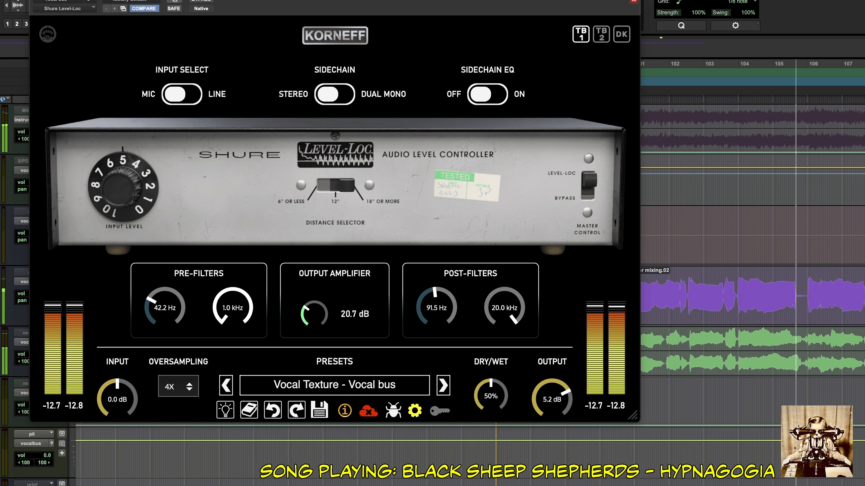
Sweep the pre-filters' high-cut frequency down to 1.0 kHz and back to 20.0 kHz, and settle it at 10.6 kHz.
left_click_drag(232, 308, 233, 378)
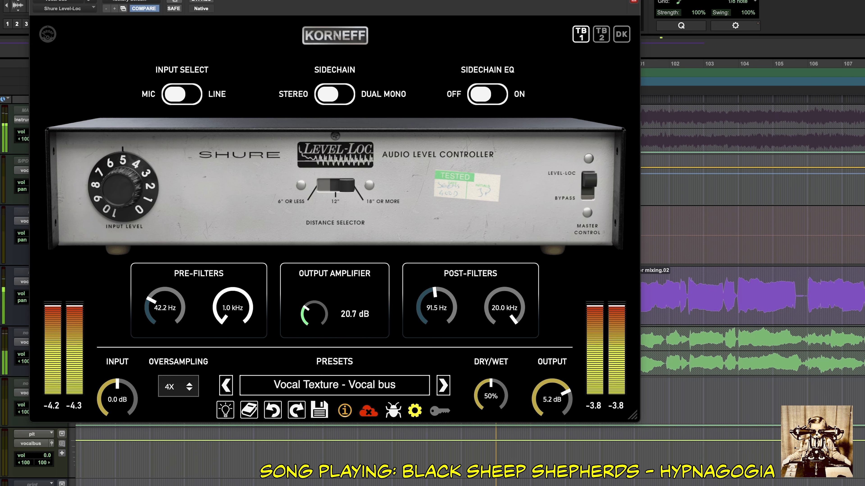
left_click_drag(233, 308, 233, 239)
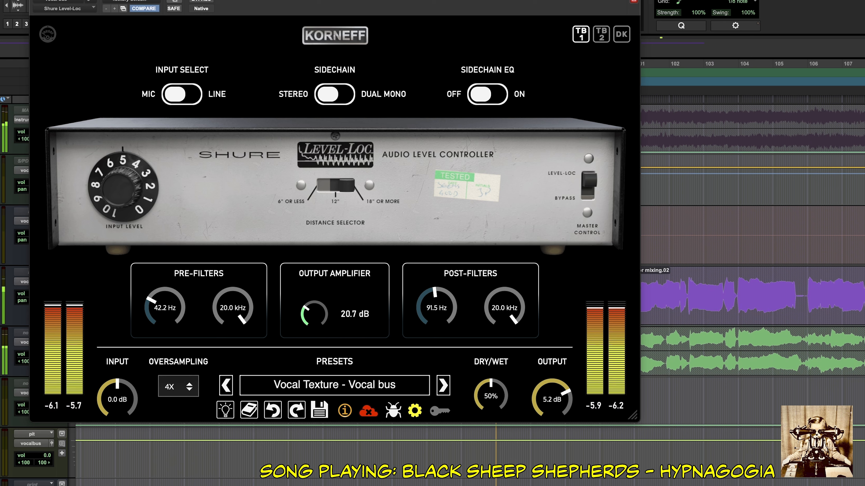
left_click_drag(233, 308, 233, 323)
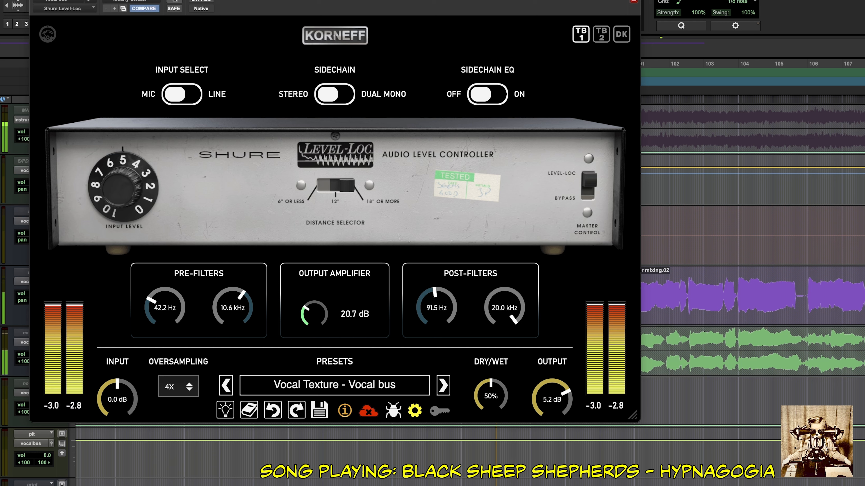
Compare the compressed vocals with the sidechain EQ on and off, leaving it off.
left_click(487, 94)
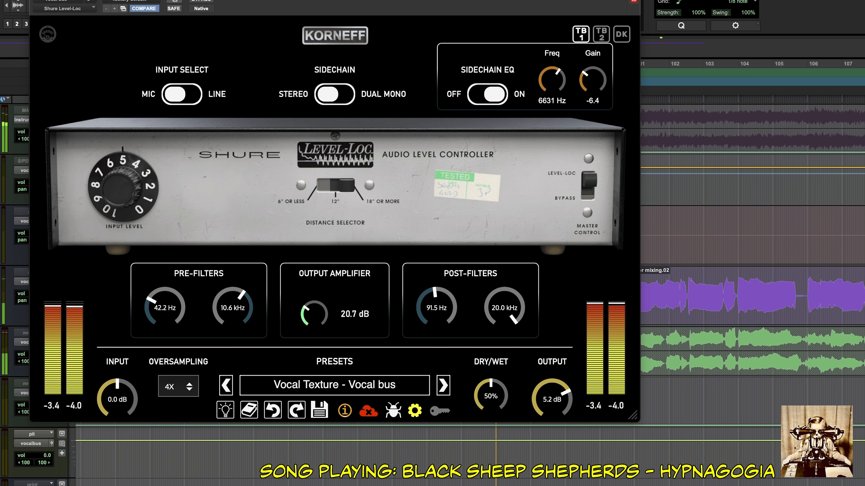
left_click(488, 94)
left_click(488, 94)
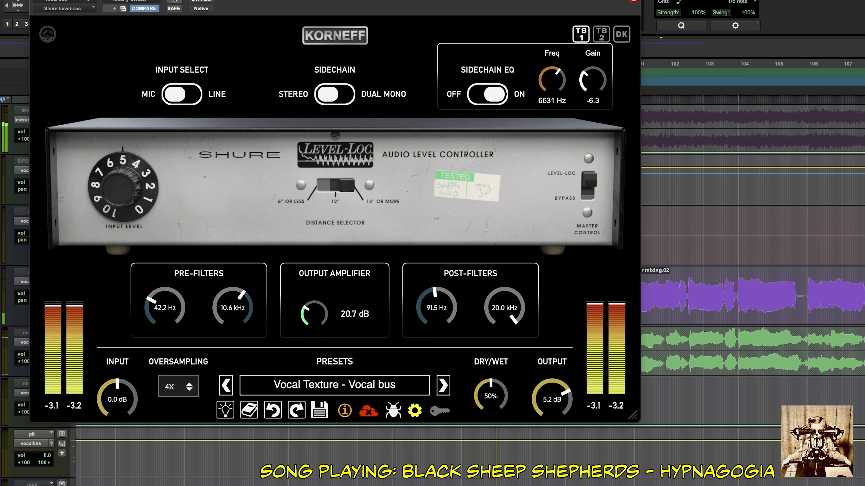
left_click(487, 94)
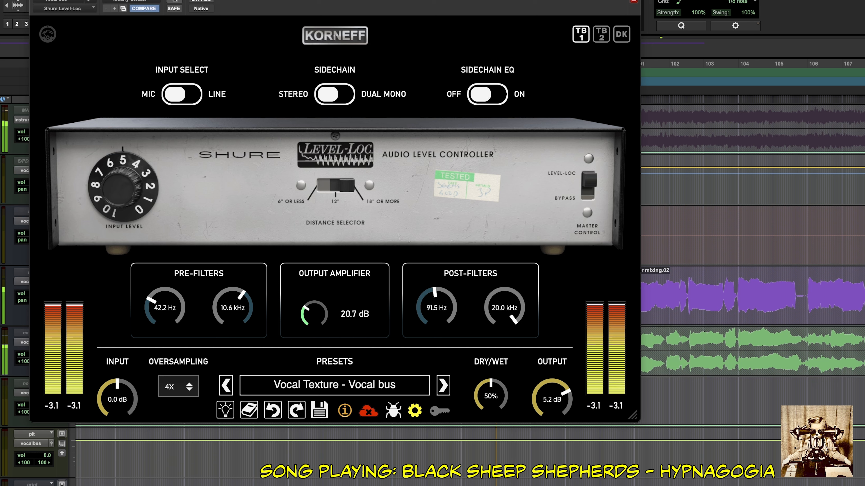
Turn on the sidechain EQ for the vocals, comparing the sound with it off and on.
left_click(488, 94)
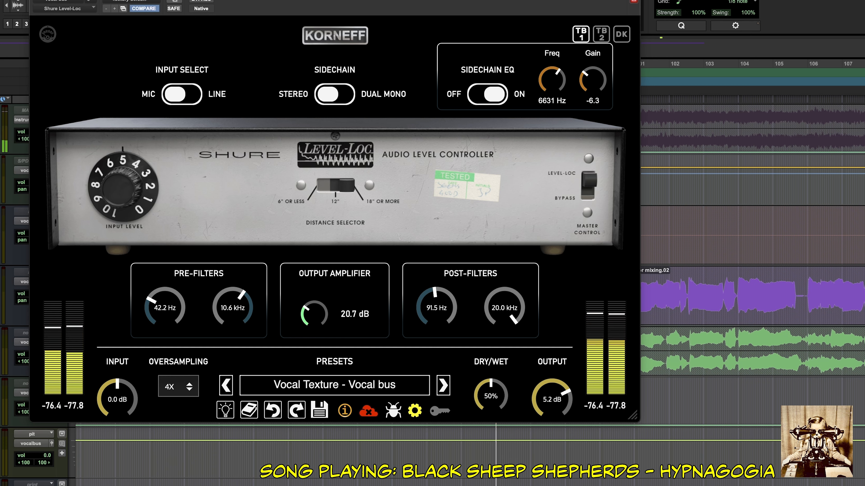
left_click(487, 95)
left_click(488, 94)
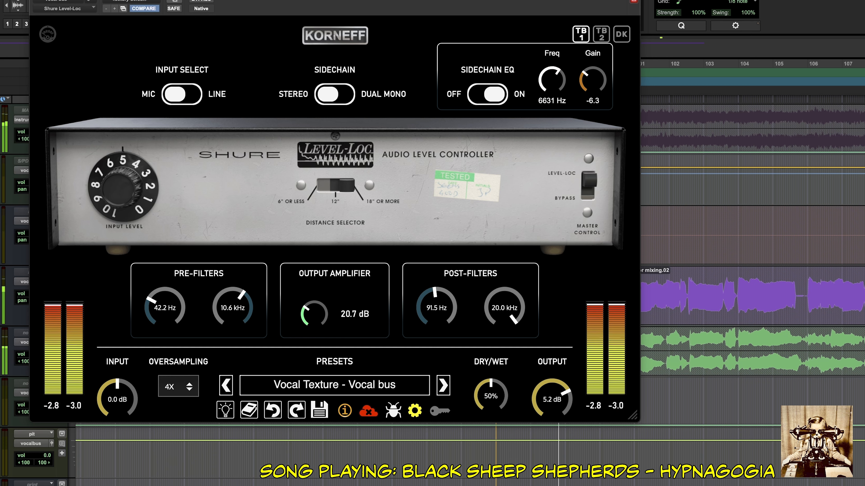
Compare the TB 2 and TB 1 models, setting the sidechain EQ gain to -7.1, and settle on TB 1.
left_click(601, 34)
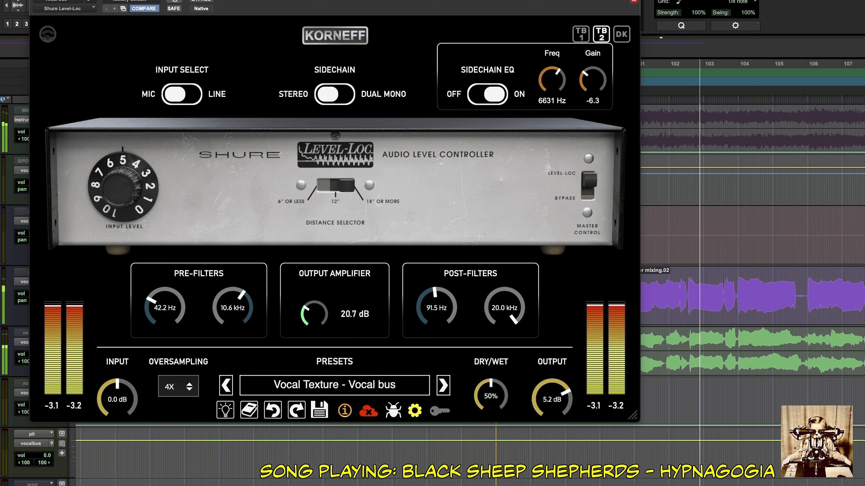
left_click(581, 34)
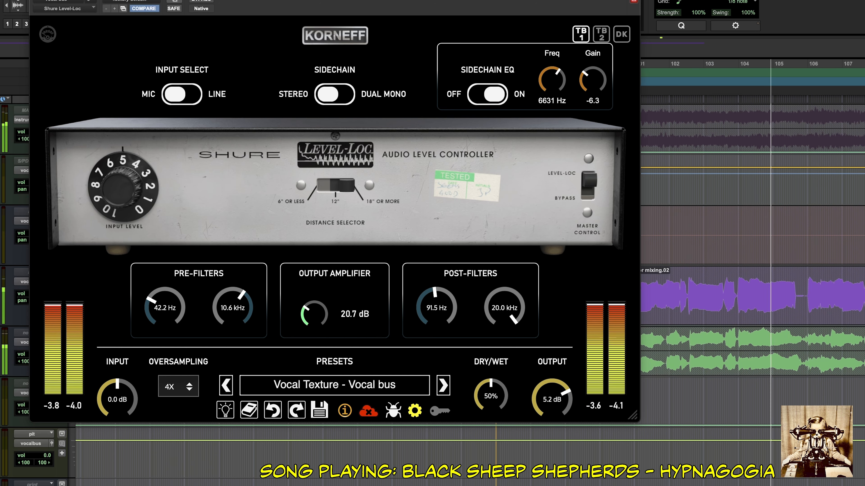
left_click(601, 34)
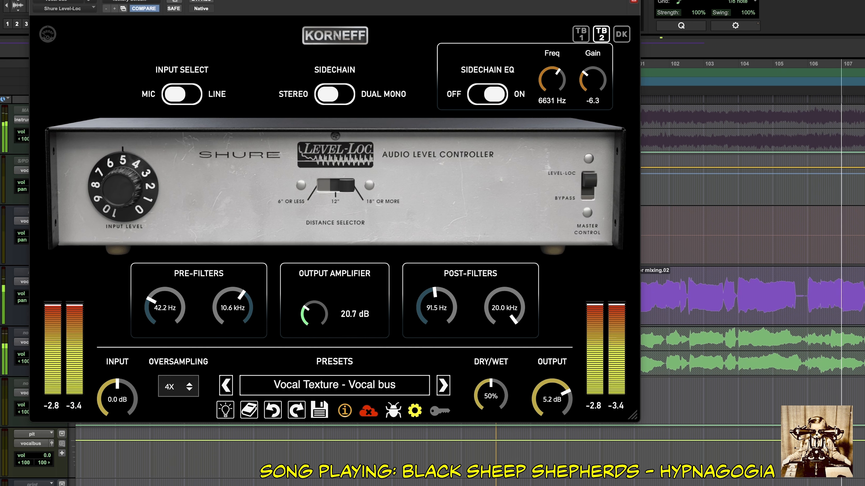
left_click_drag(593, 79, 592, 85)
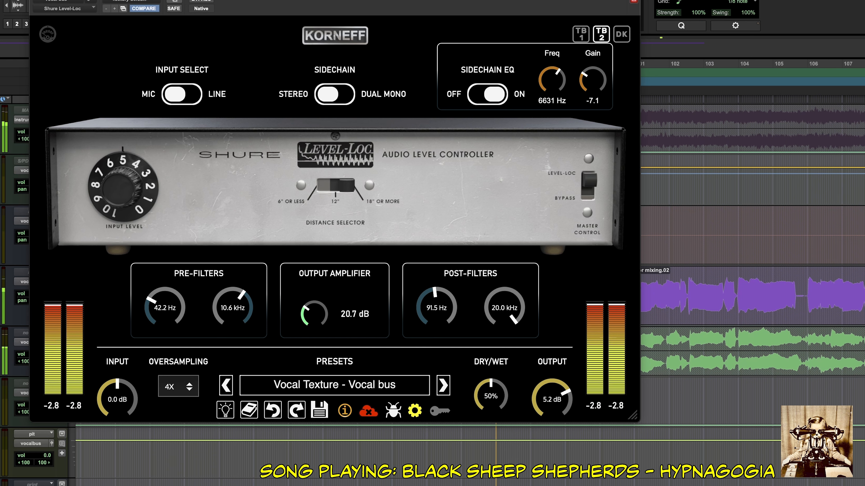
left_click(581, 34)
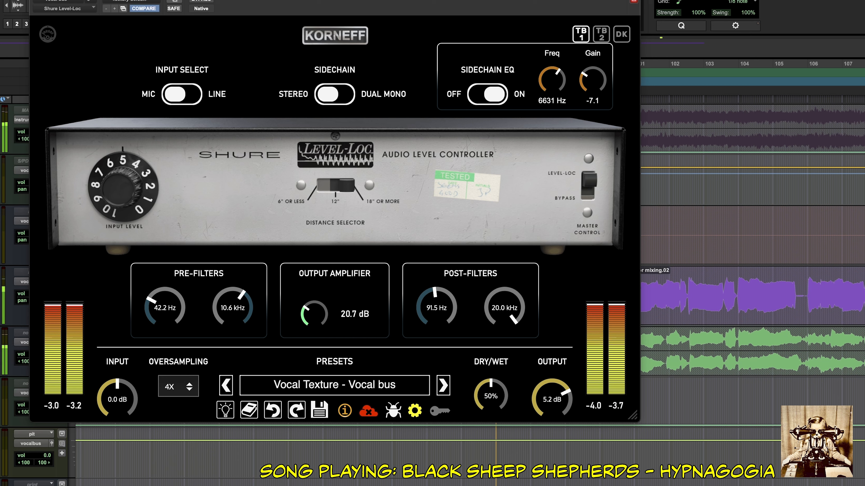
left_click(601, 34)
left_click(581, 34)
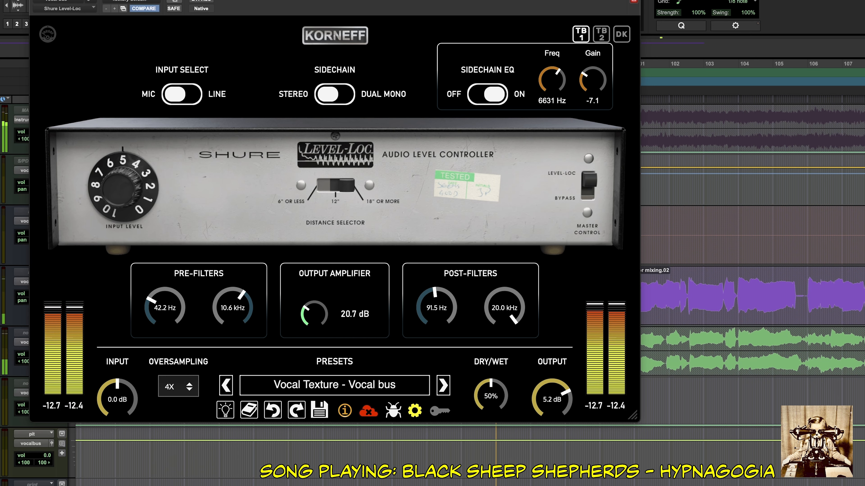
Set the post-filters' low-cut frequency to 91.3 Hz and the pre-filters' high-cut frequency to 13.4 kHz.
left_click_drag(436, 307, 437, 308)
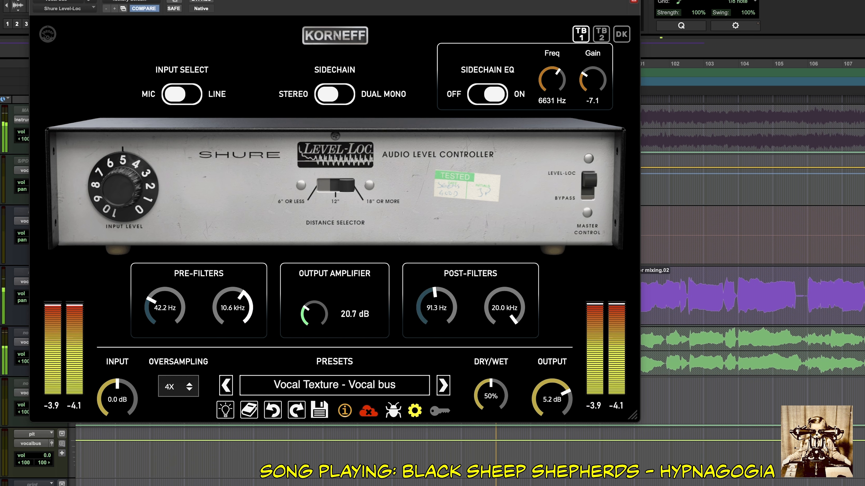
left_click_drag(233, 307, 233, 266)
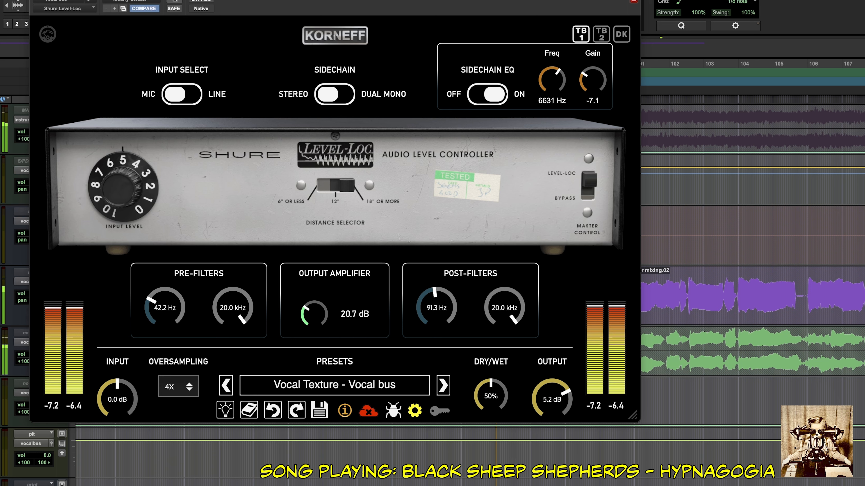
left_click_drag(233, 307, 233, 323)
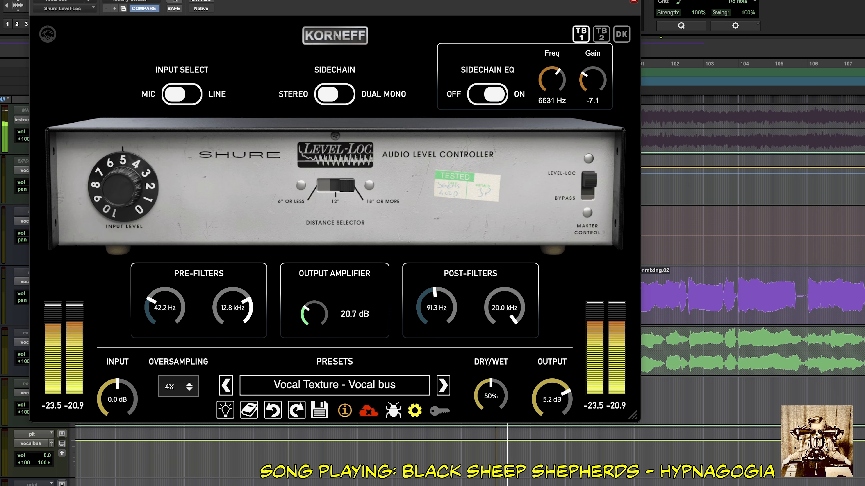
left_click_drag(233, 308, 233, 306)
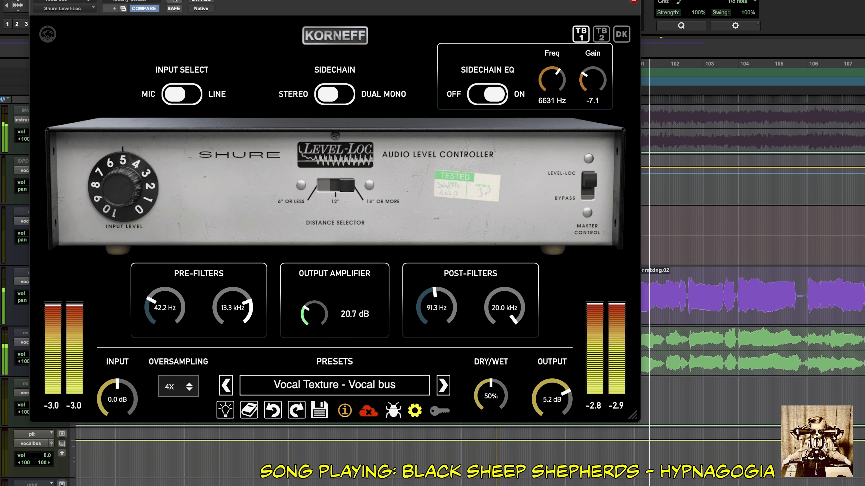
left_click_drag(233, 308, 233, 307)
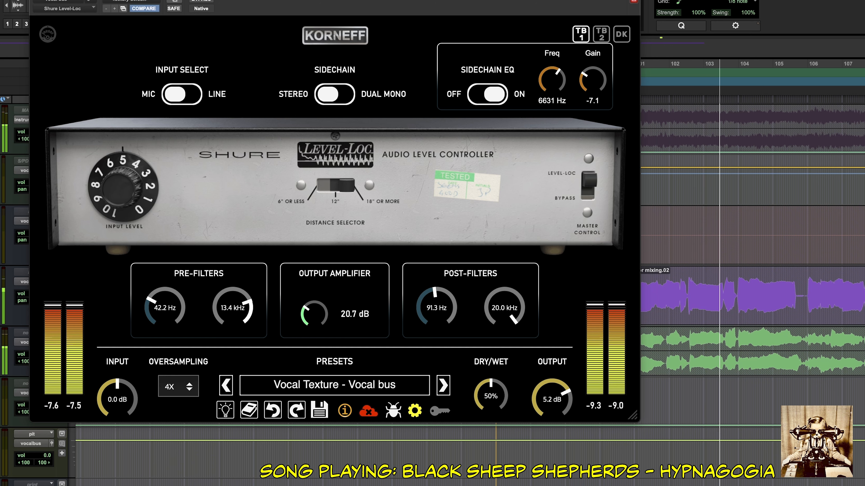
Open the unit's internal circuit settings, lower the battery to 3.12 V and raise it again to about 7.9 V.
left_click(335, 36)
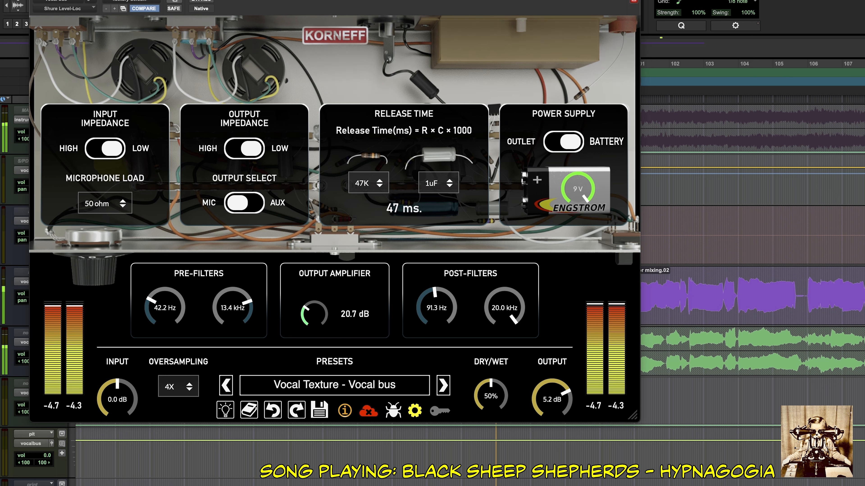
left_click_drag(578, 188, 578, 245)
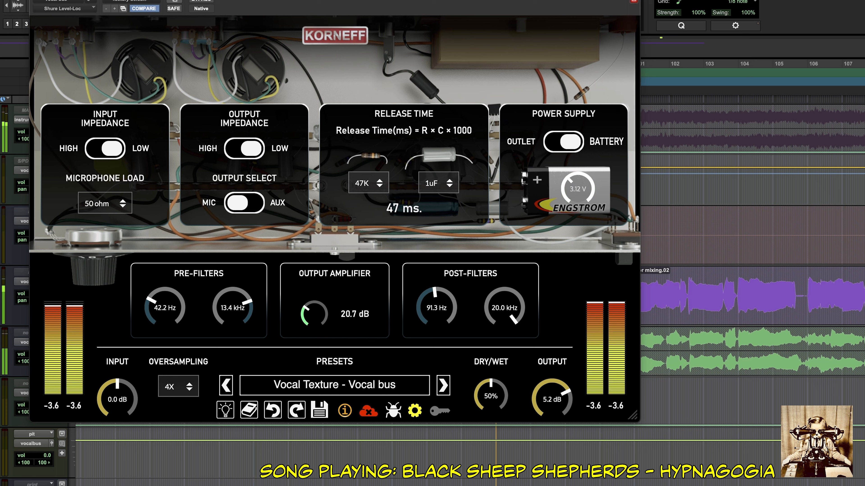
mouse_move(578, 189)
left_mouse_down()
mouse_move(578, 160)
mouse_move(578, 200)
left_mouse_up()
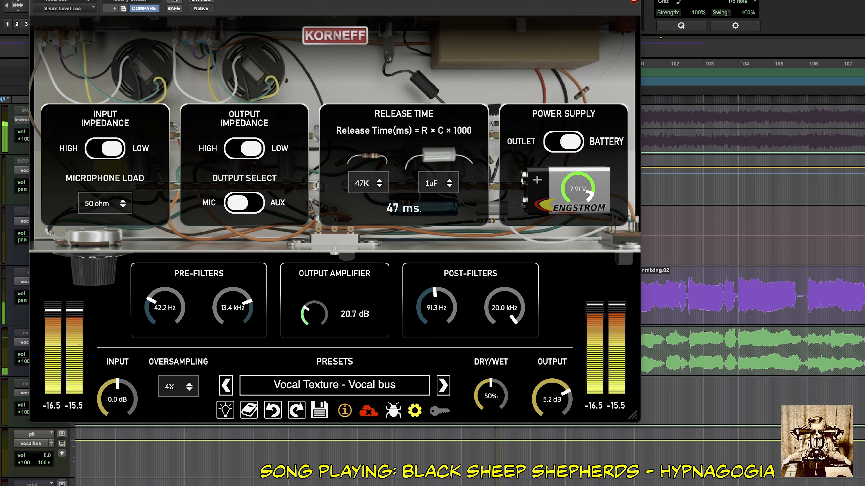
Compare the outlet and battery power supplies during playback, leaving the battery selected.
left_click(564, 142)
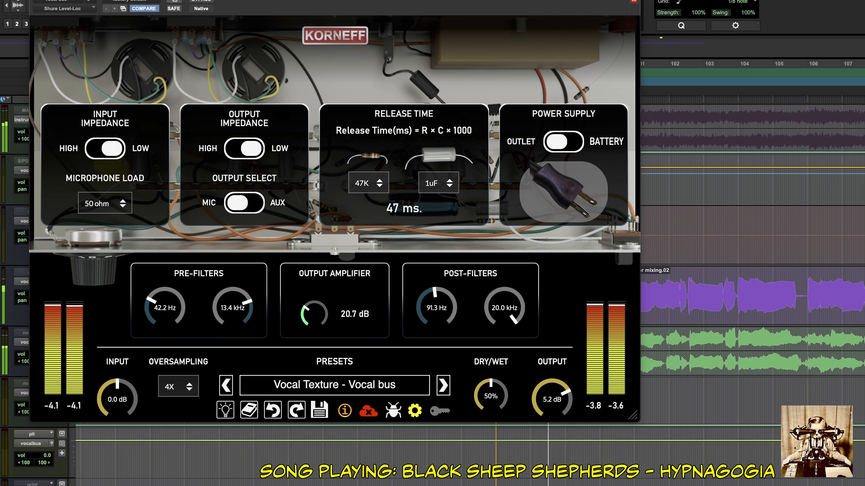
left_click(564, 142)
left_click(563, 141)
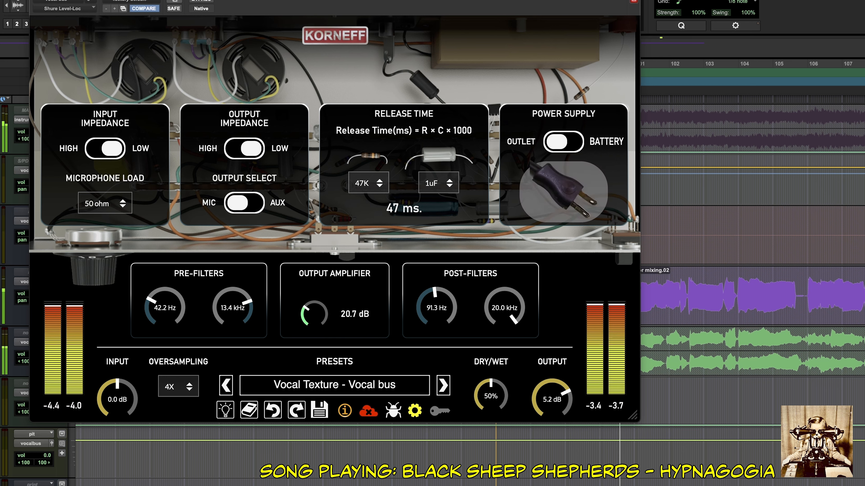
left_click(563, 141)
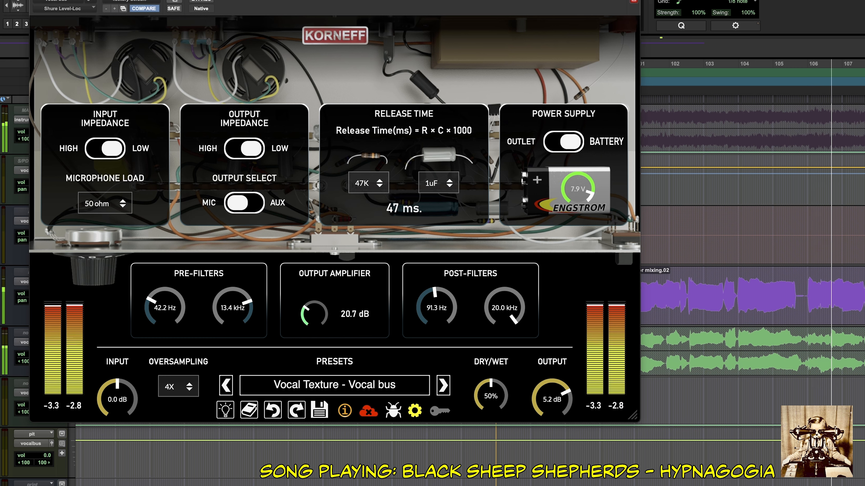
Stop playback, open the Level-Loc inserted on the MADI 12 track in the mixer, and return to the edit timeline.
key("space")
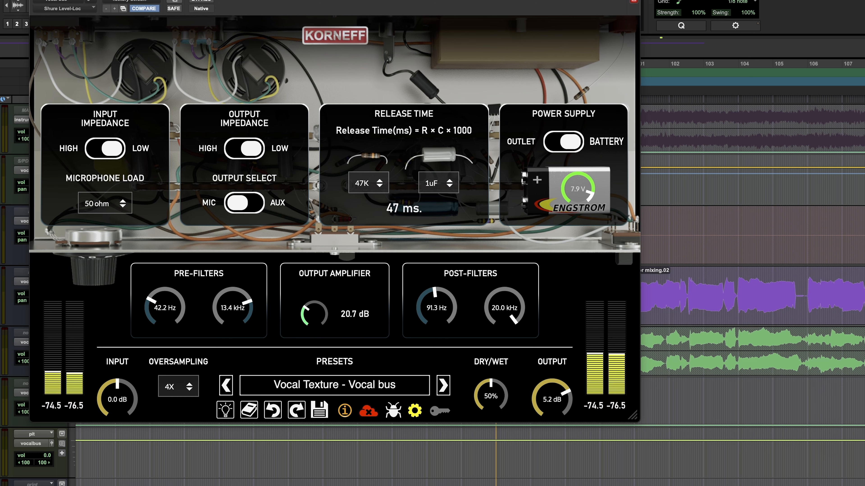
left_click(335, 35)
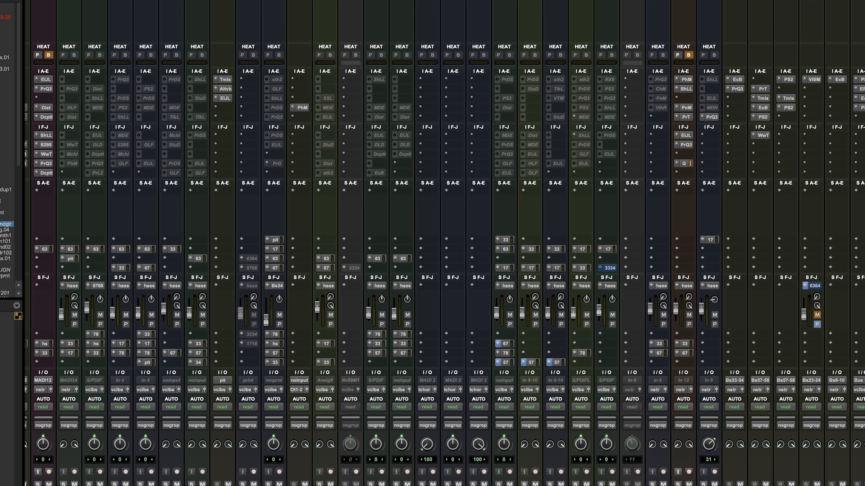
left_click(46, 135)
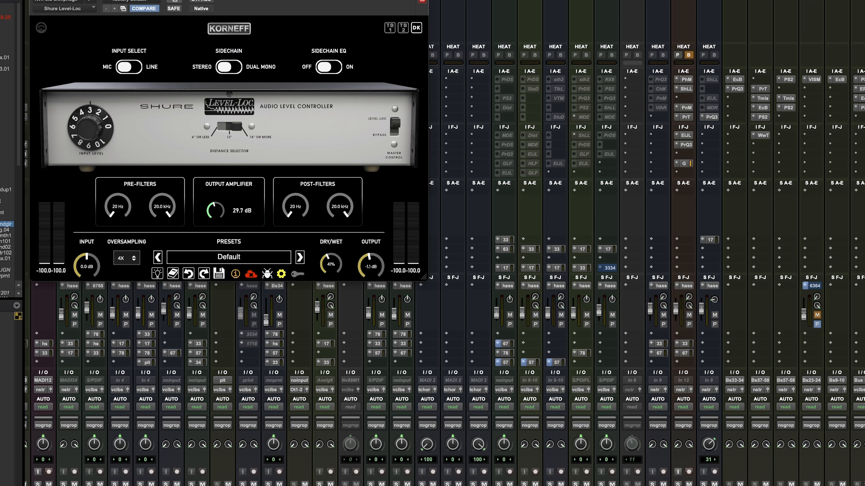
scroll(647, 238, "down", 5)
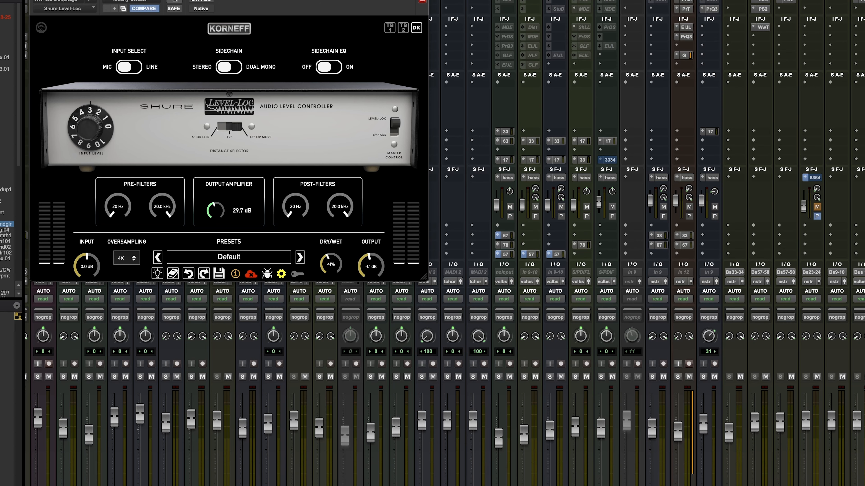
key("ctrl+=")
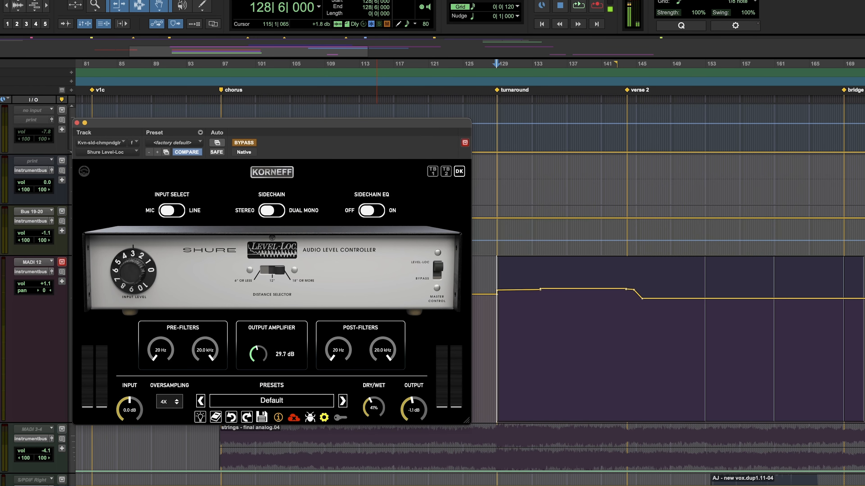
Take the Level-Loc out of bypass and loop playback of the turnaround from bar 128 to bar 145.
left_click(243, 142)
key("space")
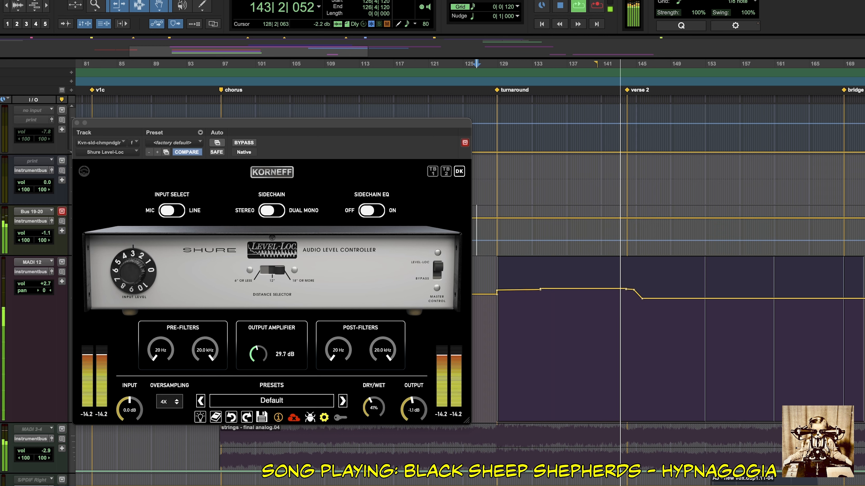
key("space")
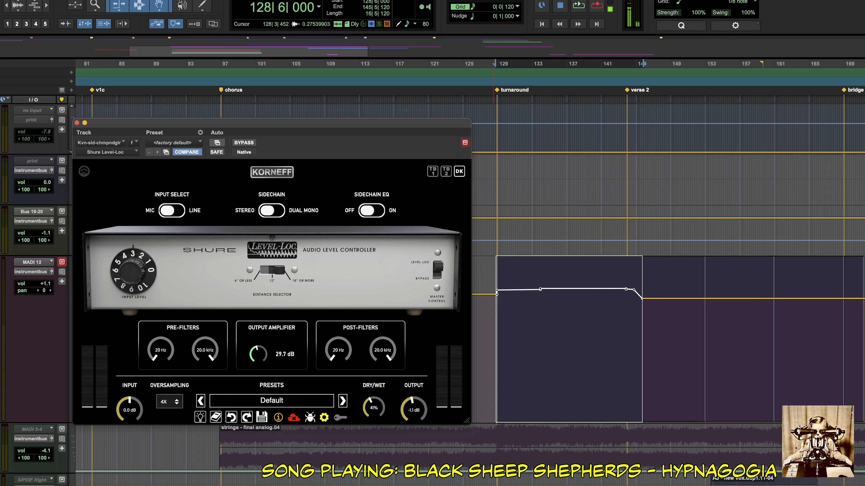
key("space")
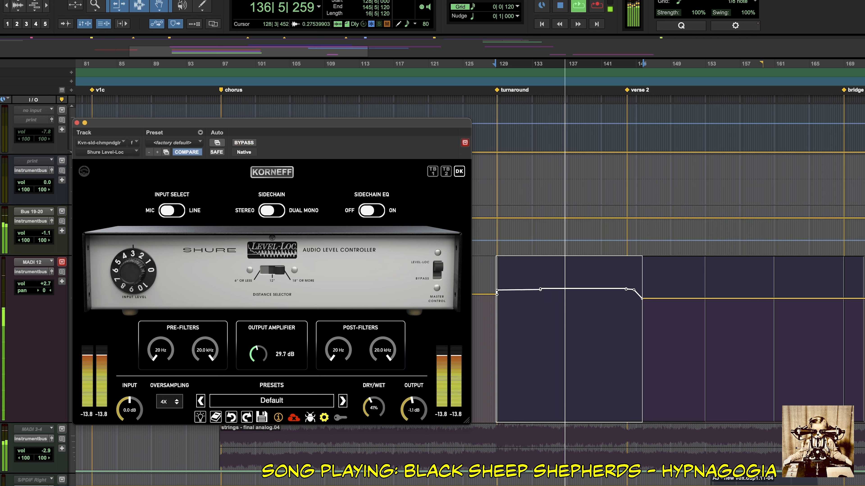
Compare the track with the plug-in bypassed and active, with dry/wet at 48% and output at -0.7 dB.
key("shift+c")
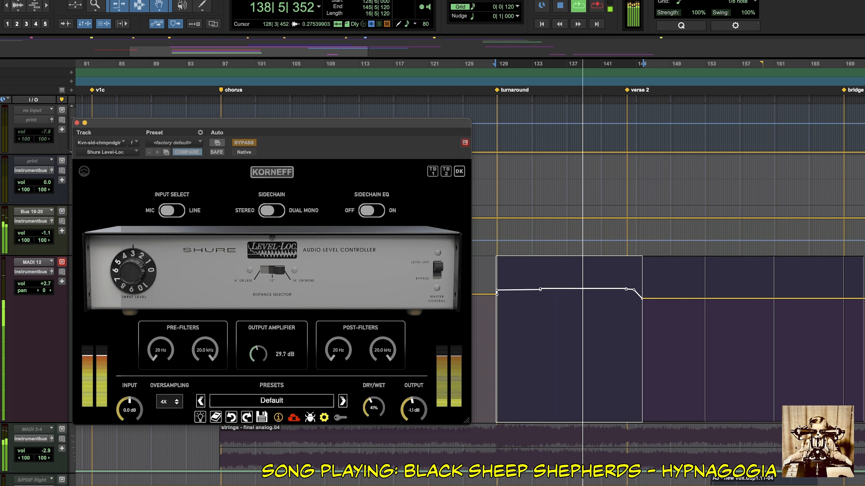
left_click(244, 142)
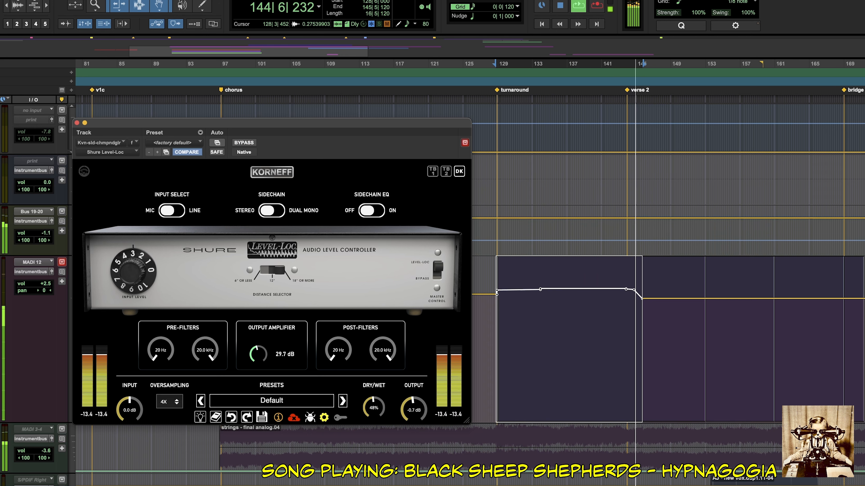
left_click(243, 143)
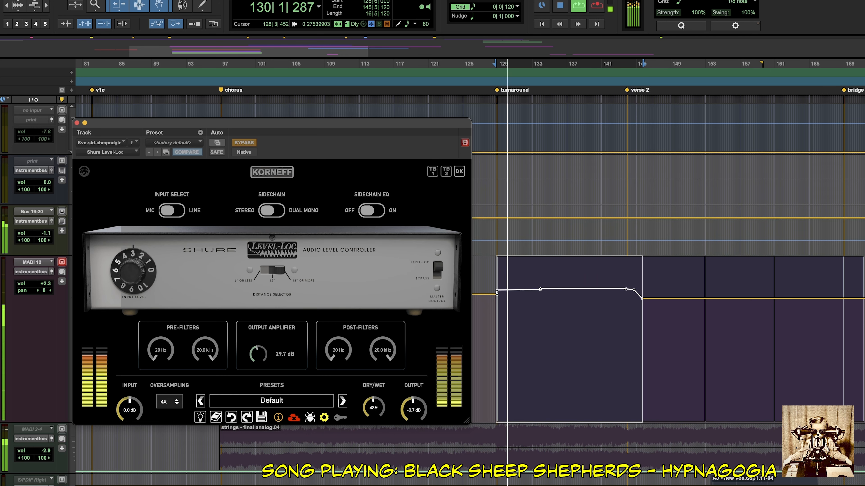
left_click(244, 142)
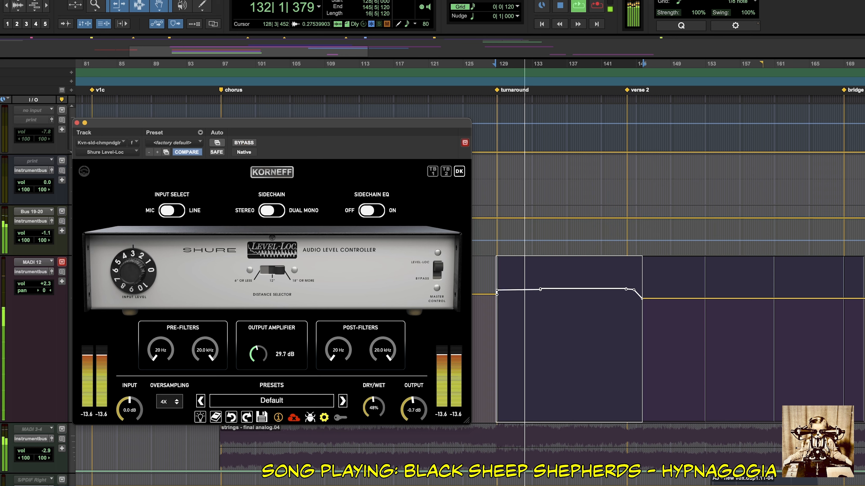
Audition the TB 1 model against DK on this track, leaving DK selected.
left_click(432, 171)
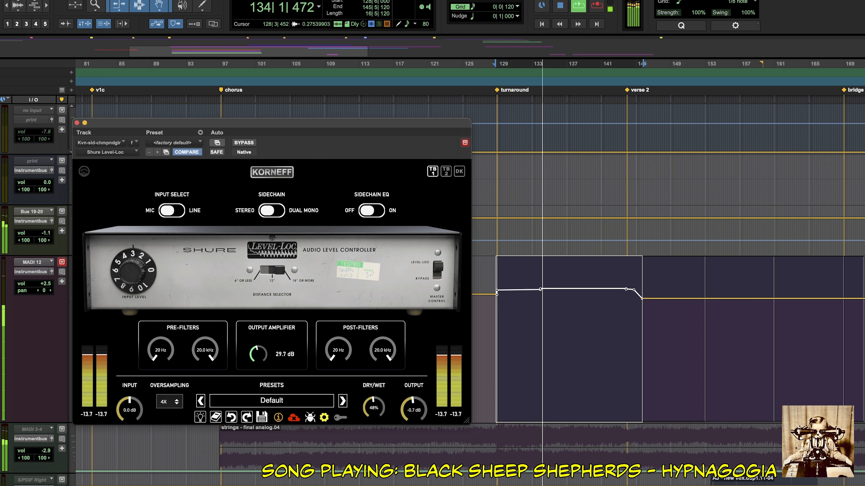
left_click(459, 171)
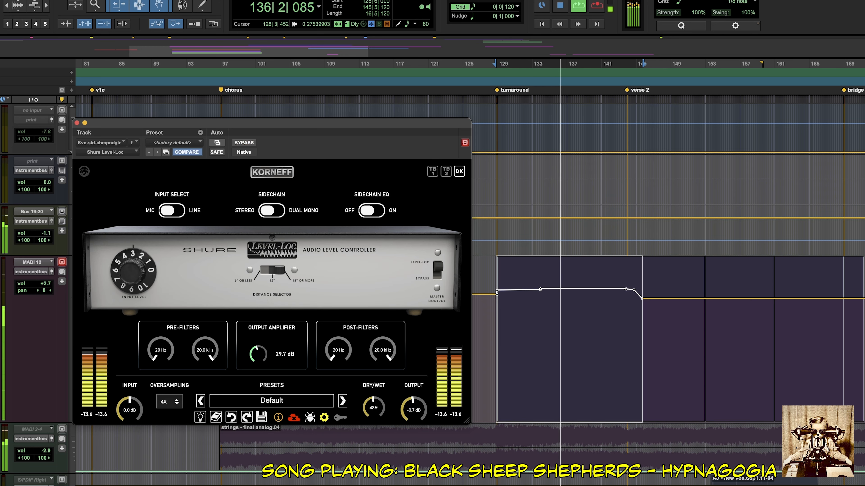
Set the pre-filters' low-cut frequency to 27.3 Hz and raise the input level slightly.
left_click_drag(161, 351, 161, 333)
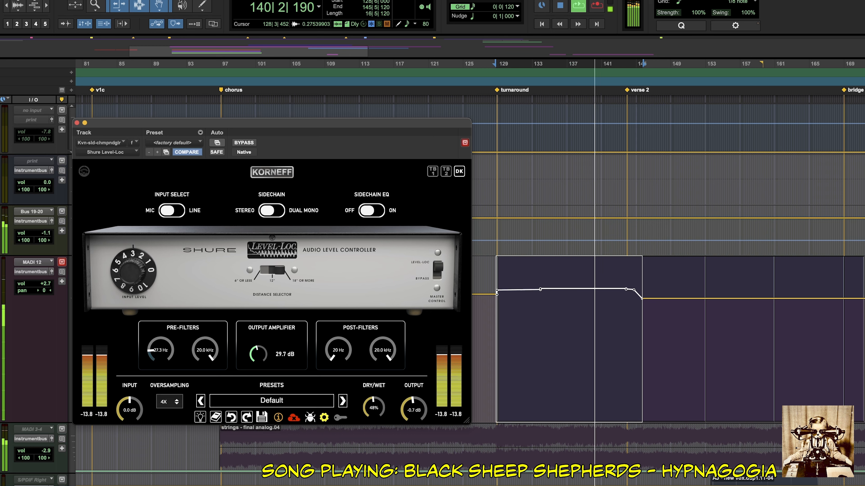
left_click_drag(133, 272, 133, 266)
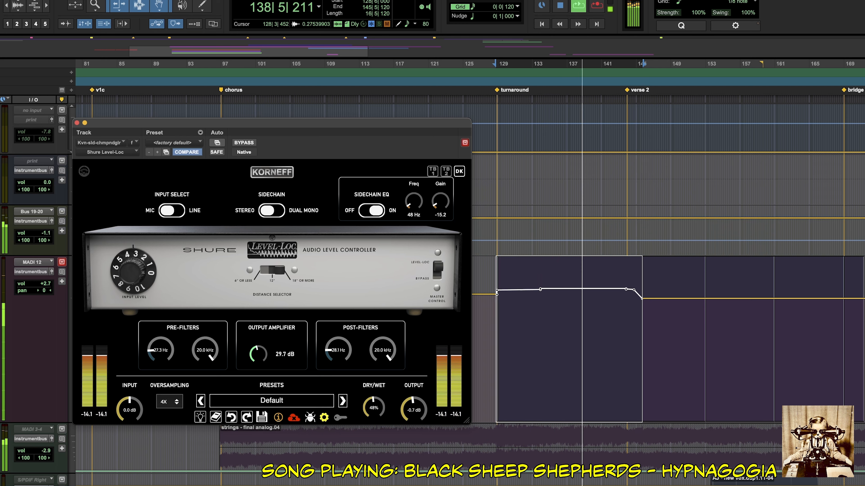
Open the Level-Loc's circuit settings and lower the battery voltage to about 2.9 V, restarting loop playback of the turnaround.
left_click(272, 172)
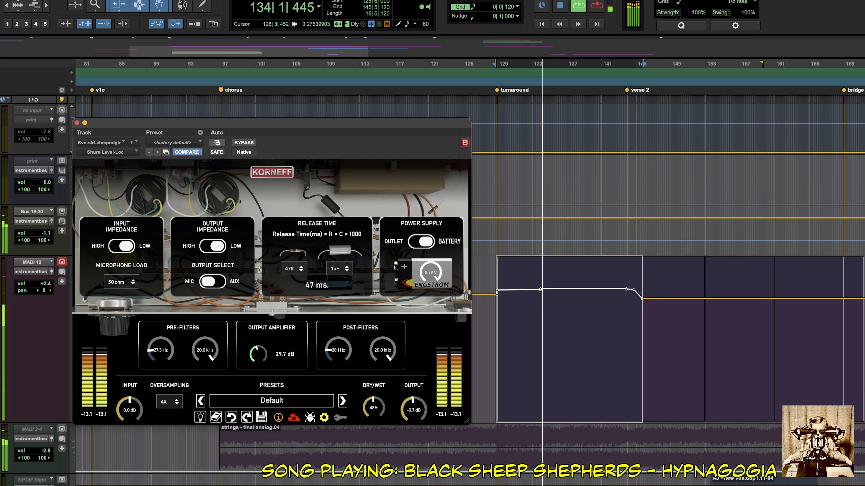
key("space")
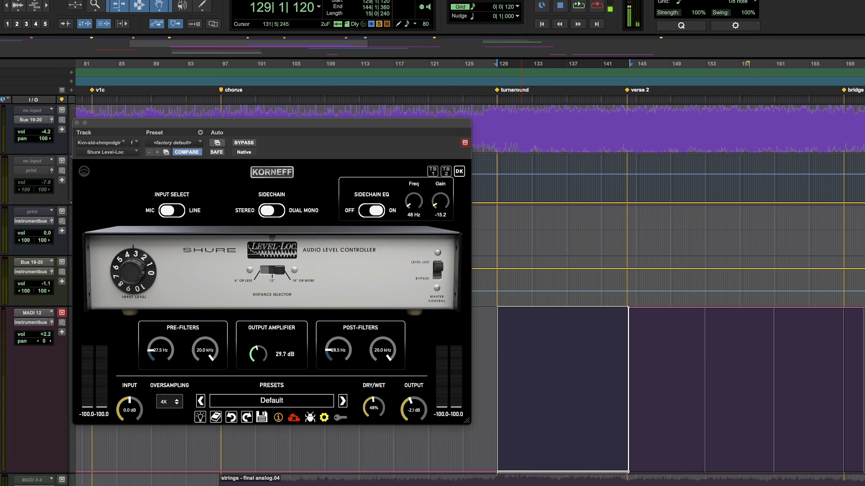
key("space")
left_click(271, 172)
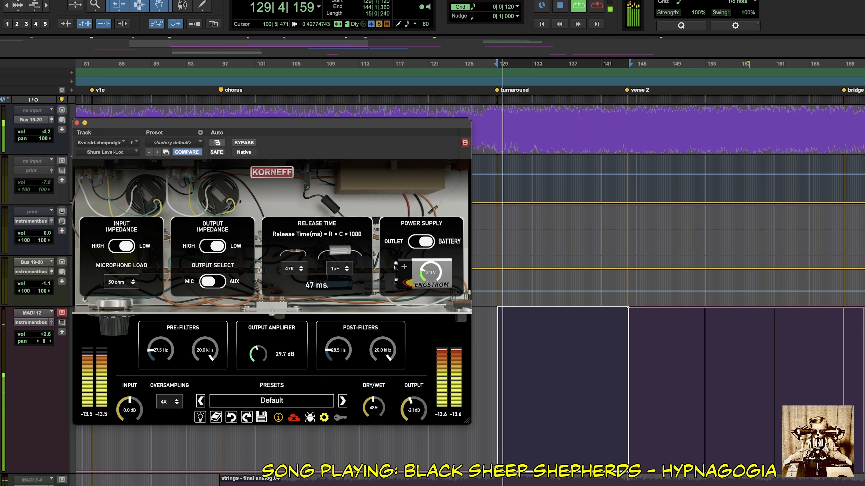
Raise the Level-Loc's input level to 9.52 on the front panel and return to the circuit settings.
left_click(271, 172)
left_click_drag(133, 271, 133, 221)
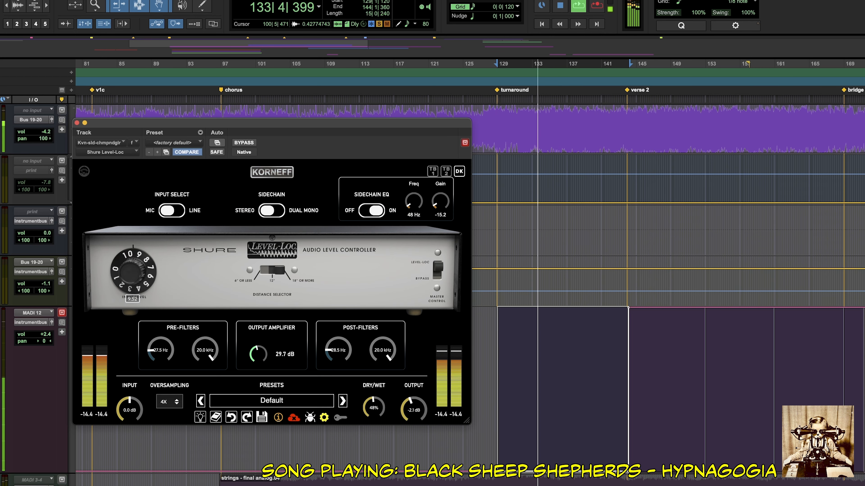
left_click(272, 173)
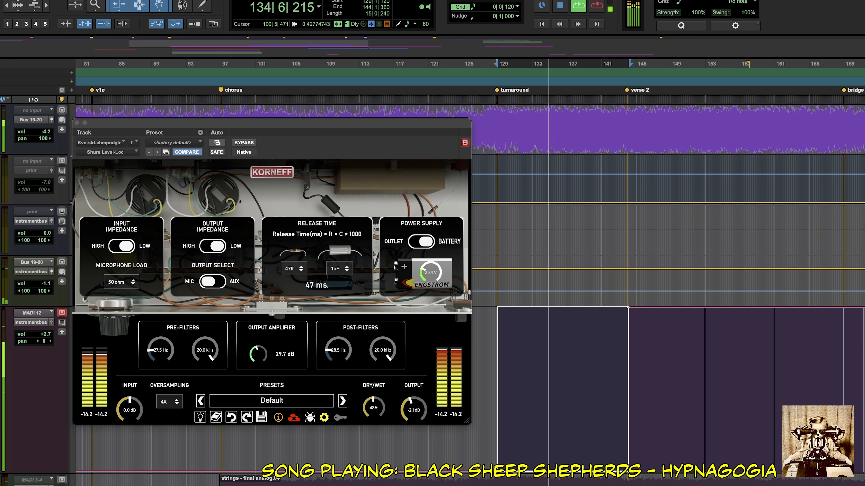
Lower the output to -8.7 dB and fine-tune the dry/wet mix, ending at 48%.
left_click_drag(414, 410, 414, 434)
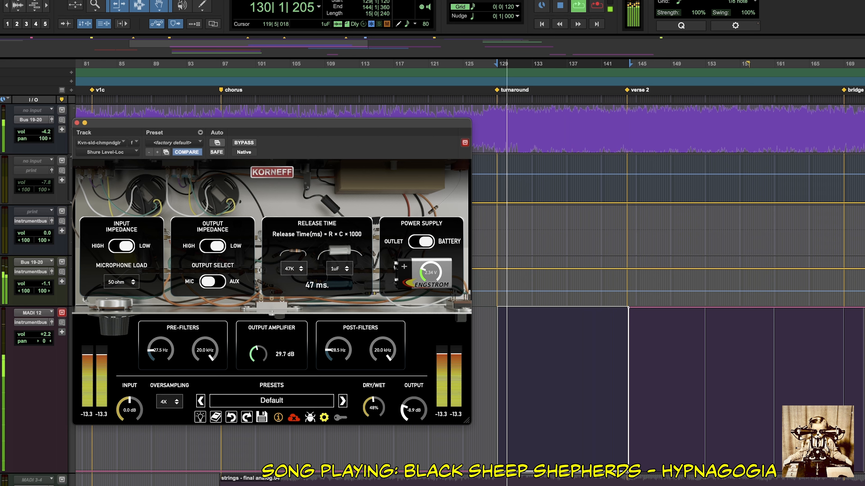
left_click_drag(413, 434, 413, 433)
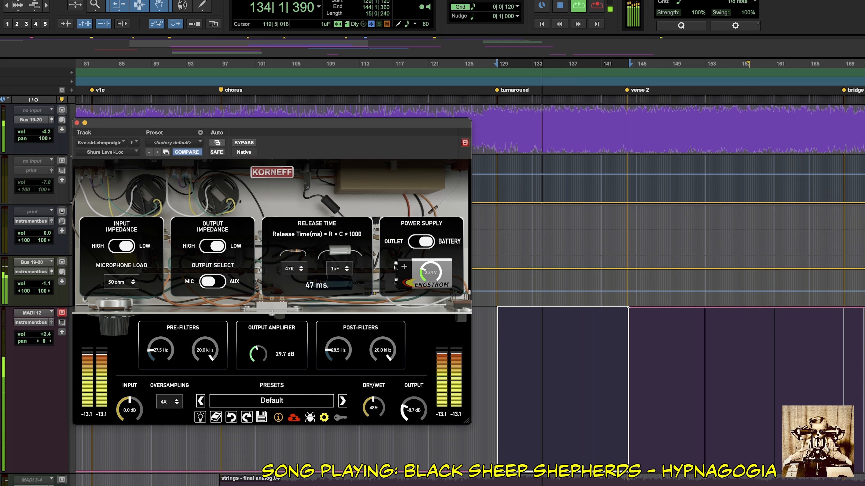
left_click_drag(374, 408, 374, 407)
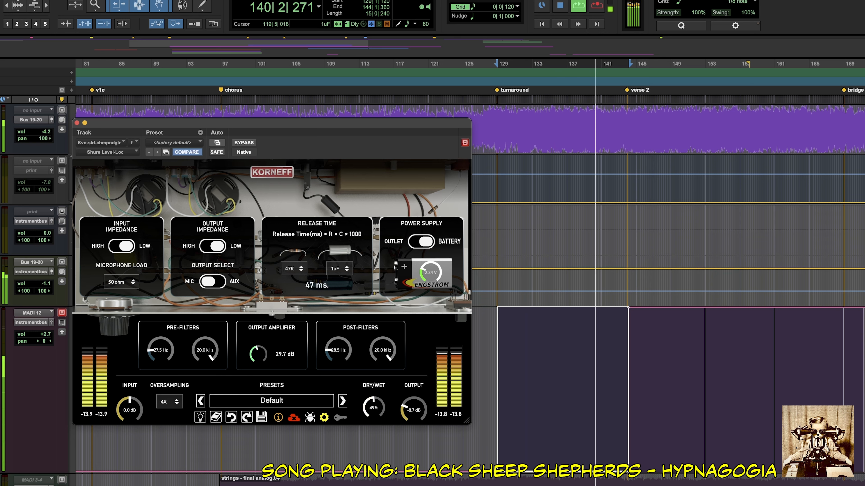
left_click_drag(374, 406, 374, 407)
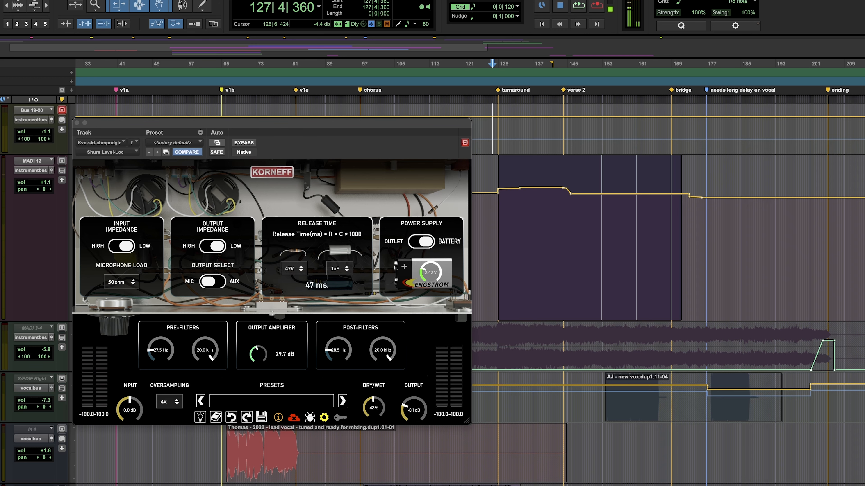
Close the instrument track's Level-Loc window and look through the tracks below it in the session.
left_click(77, 123)
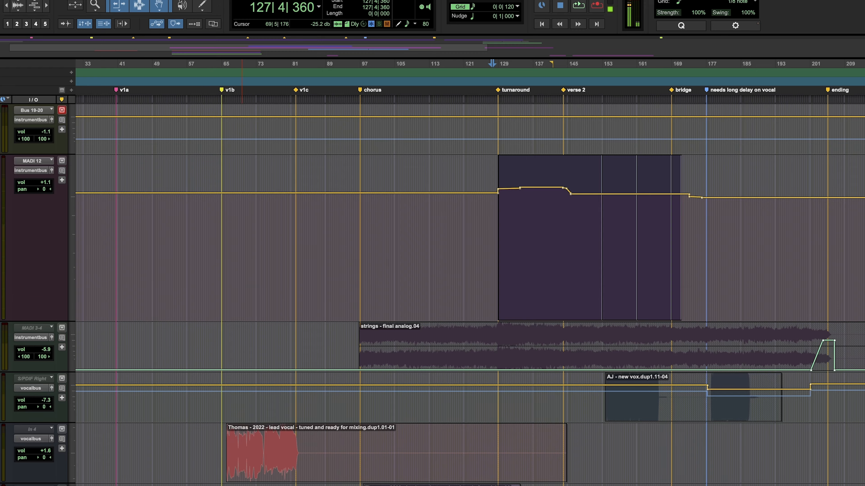
scroll(470, 295, "down", 8)
scroll(475, 295, "down", 8)
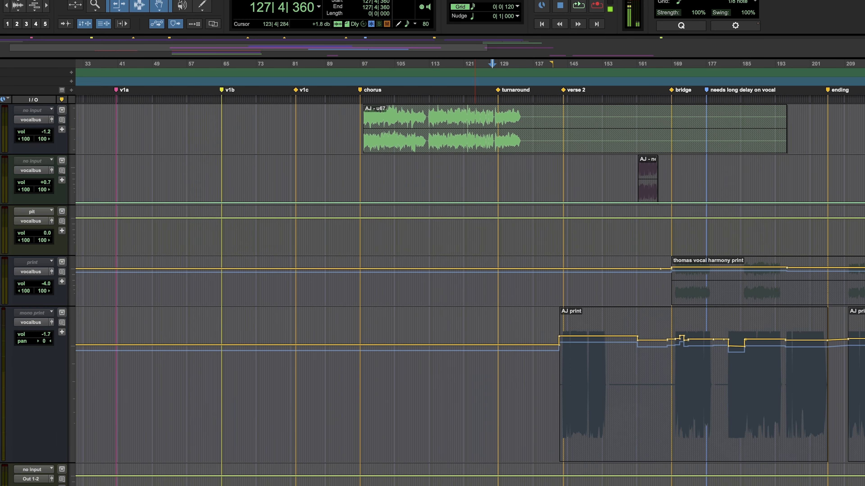
scroll(470, 295, "down", 20)
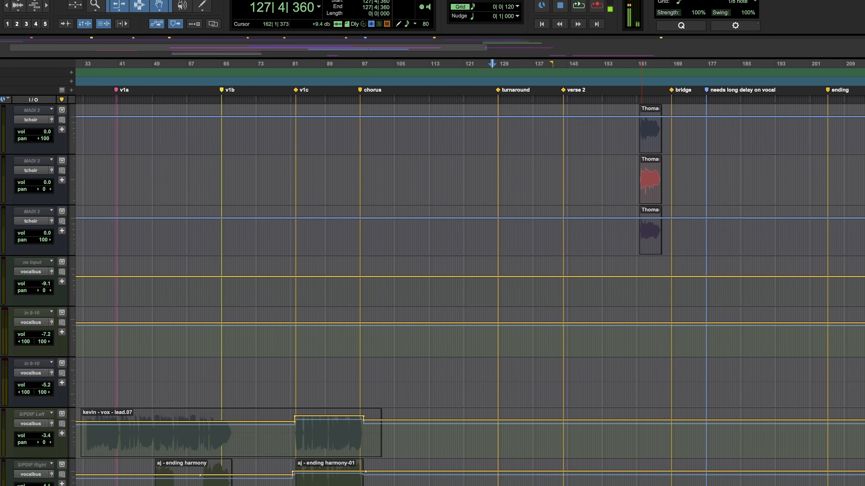
scroll(470, 295, "down", 4)
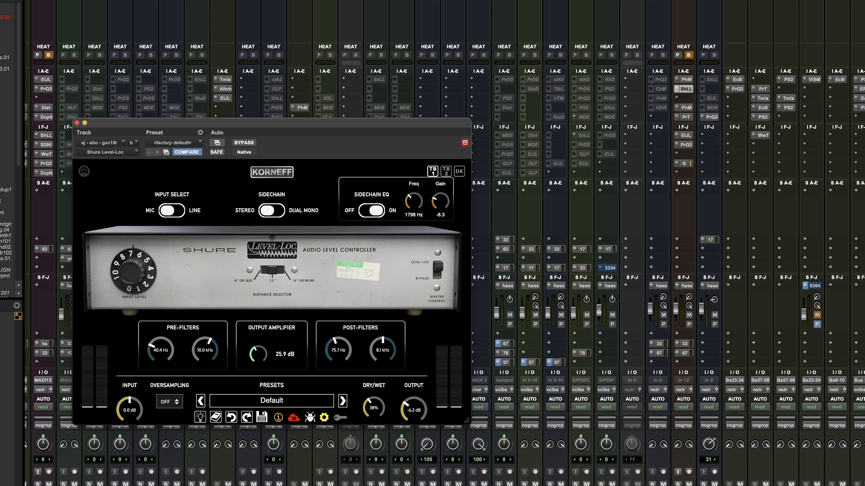
Open the El Juan Limiter on the ebo track beside the Level-Loc, inspect its settings, and close it.
left_click(686, 135)
left_click_drag(218, 0, 719, 48)
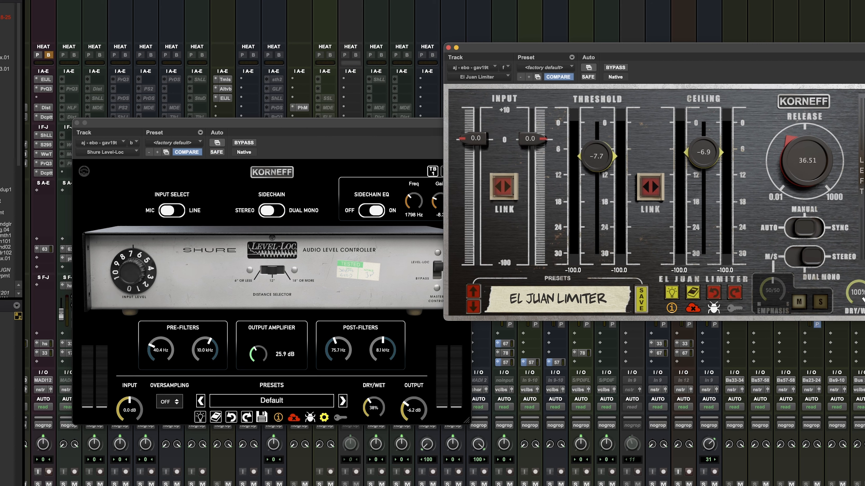
left_click(448, 48)
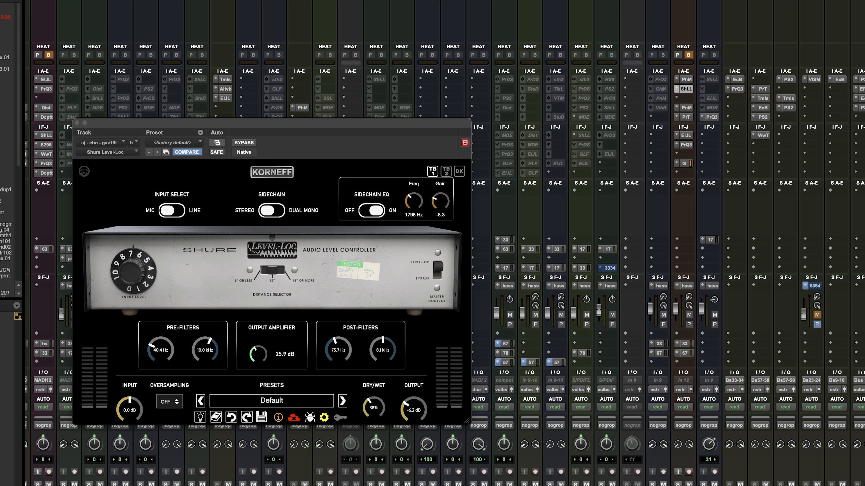
Solo the ebo track with the Level-Loc's circuit settings shown and compare the plug-in bypassed and active.
left_click(271, 172)
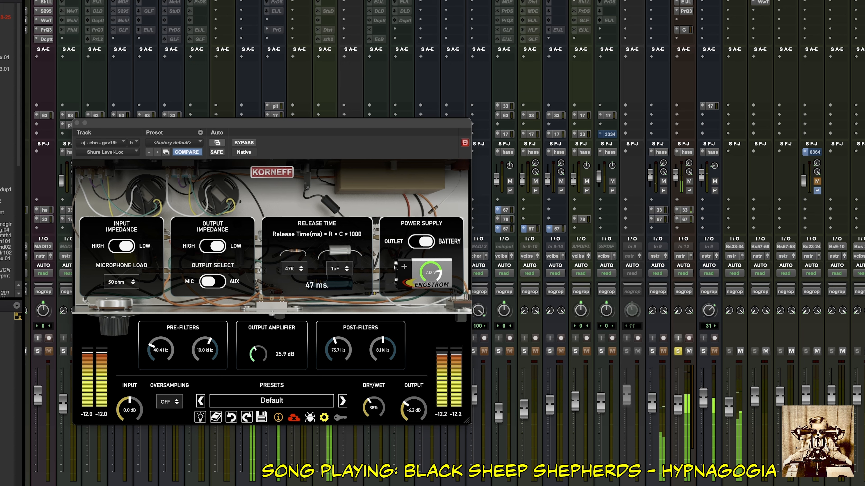
left_click(678, 351)
left_click(244, 143)
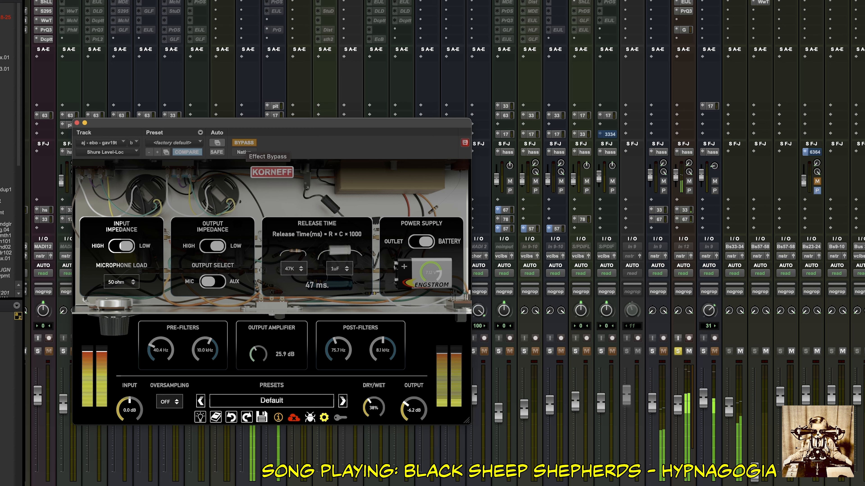
left_click(244, 143)
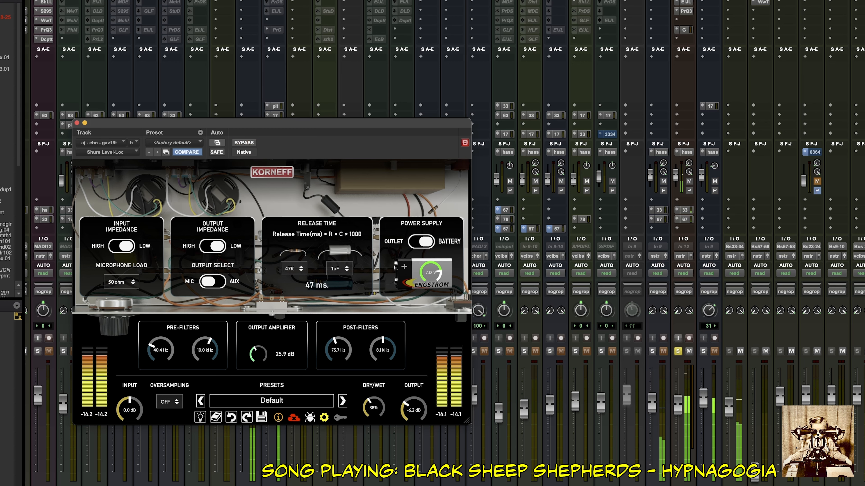
left_click(244, 143)
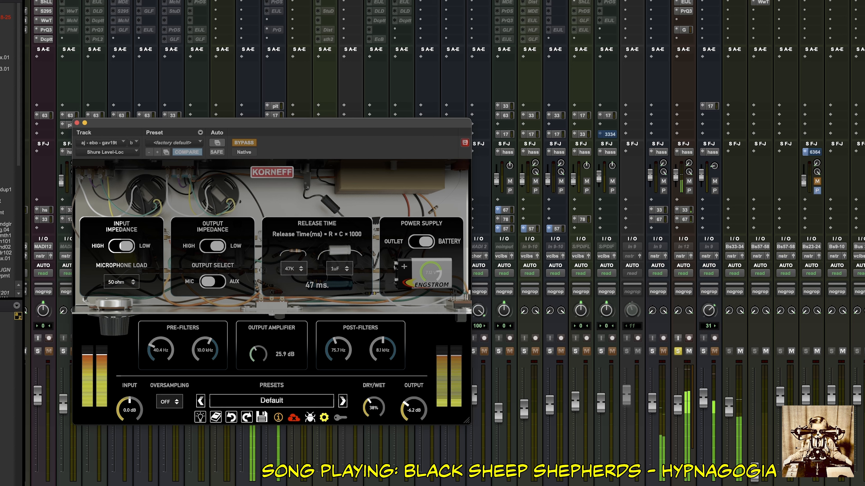
left_click(243, 143)
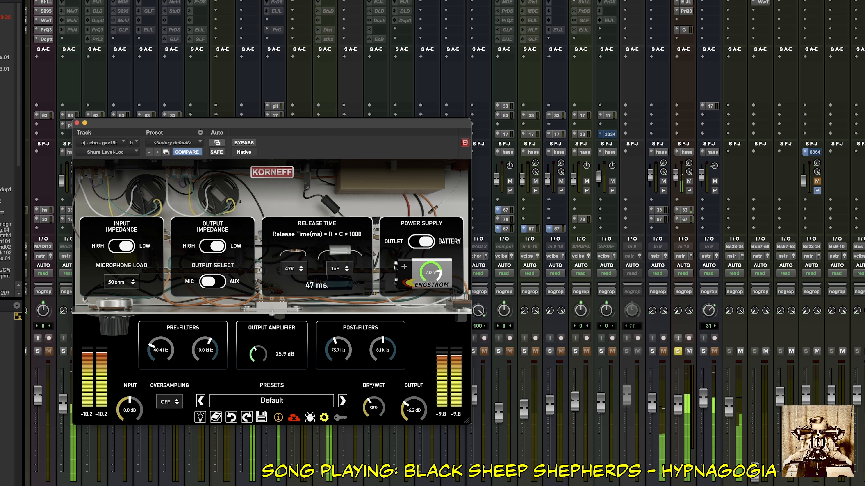
Unsolo the ebo track, check the Level-Loc against bypass in the mix, and raise its output to -2.6 dB.
left_click(677, 351)
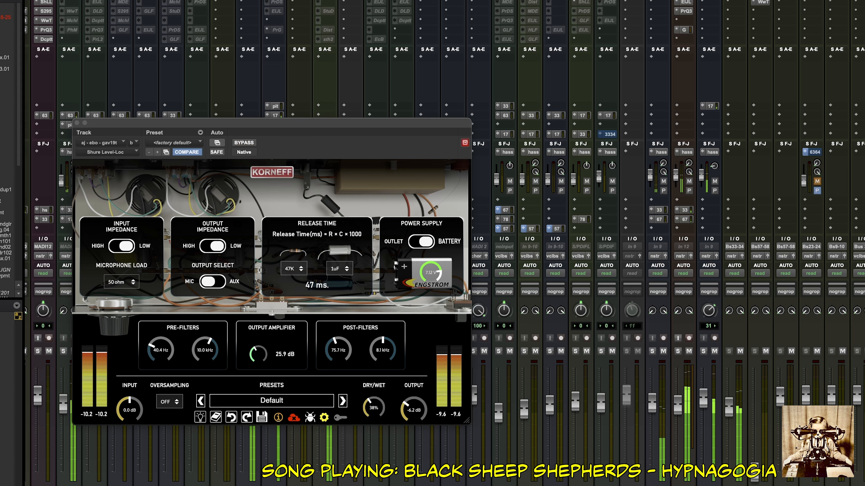
left_click(244, 142)
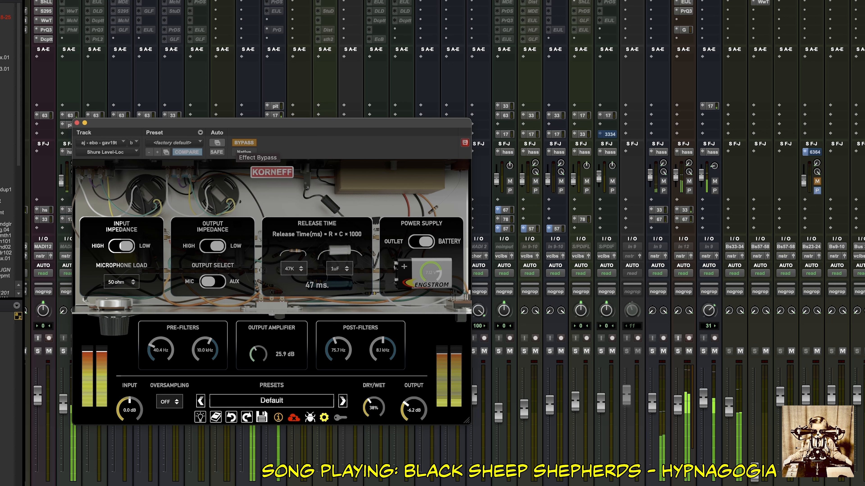
left_click(244, 142)
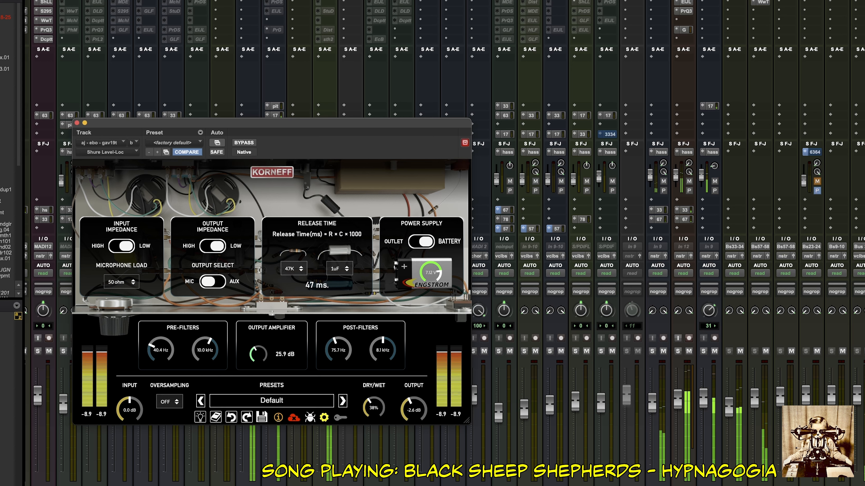
Compare the ebo track bypassed and active in the full mix with the output at -2.6 dB.
left_click(244, 143)
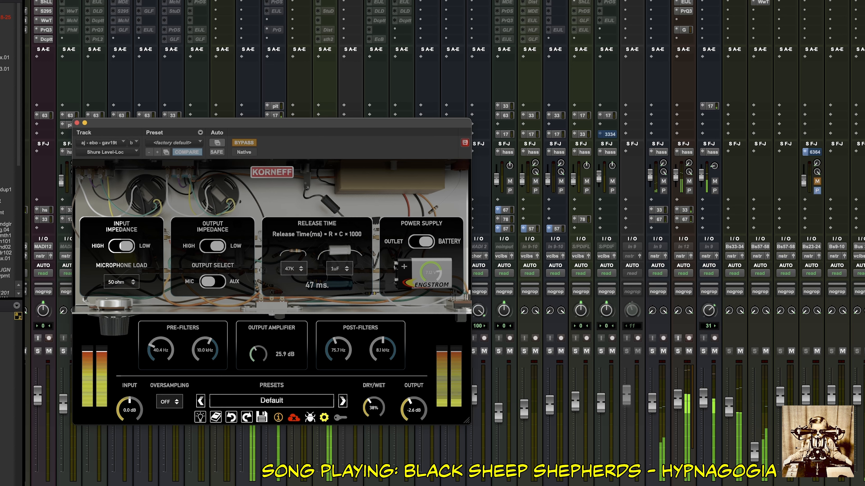
left_click(244, 142)
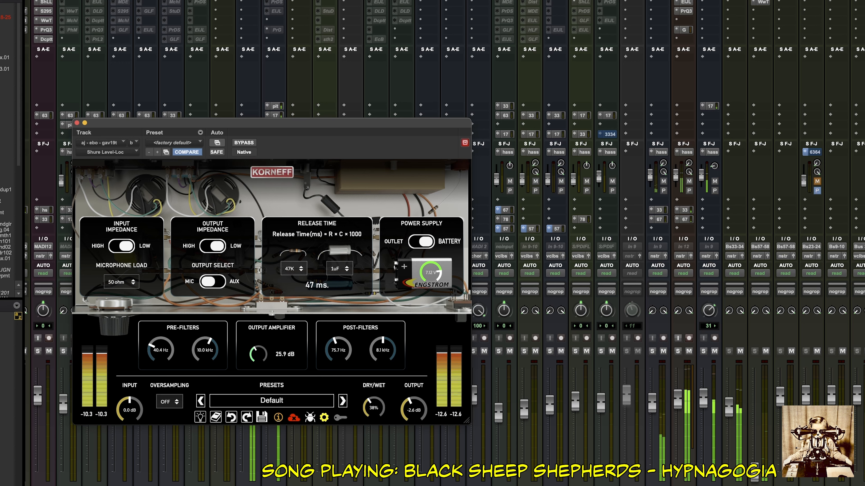
left_click(244, 142)
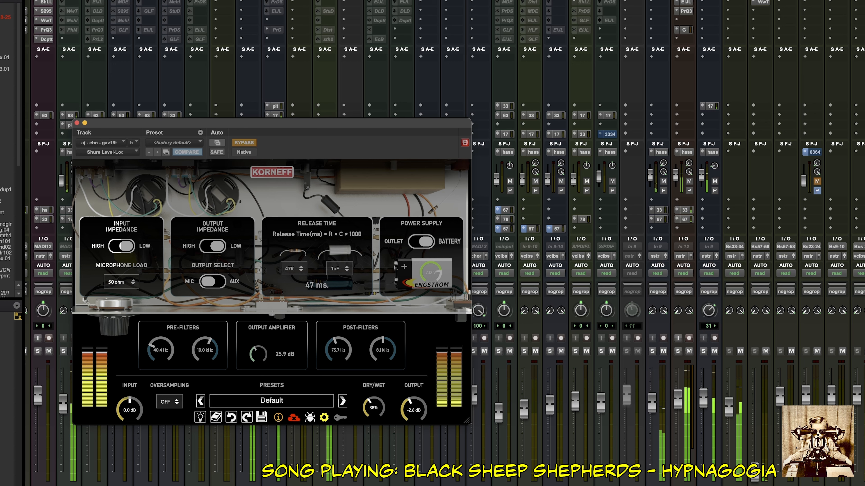
left_click(244, 142)
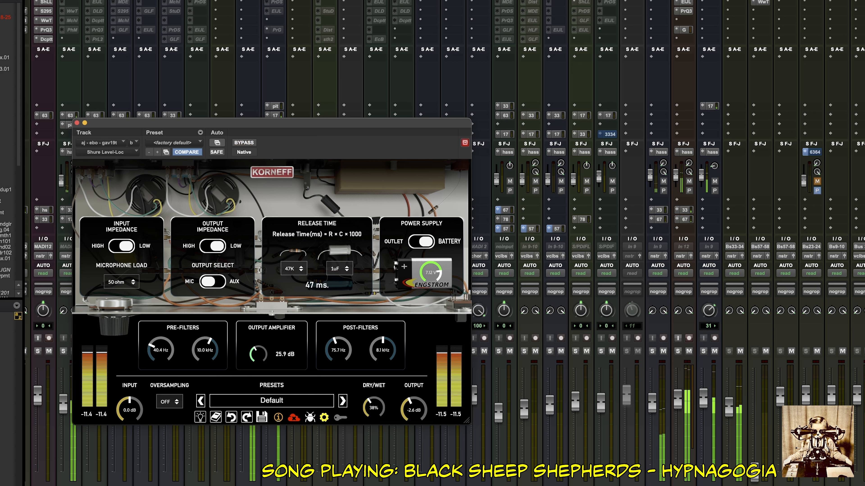
Lower the ebo track's Level-Loc output to -5.1 dB and stop playback after listening in the mix.
key("space")
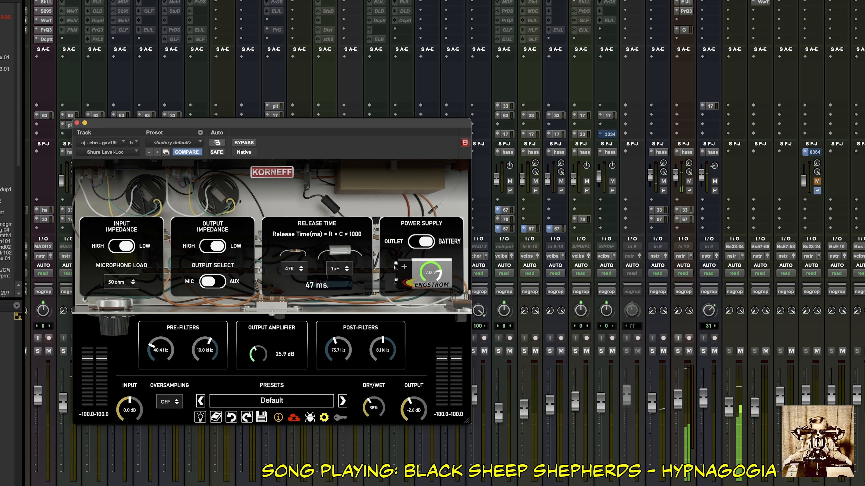
left_click_drag(414, 409, 414, 424)
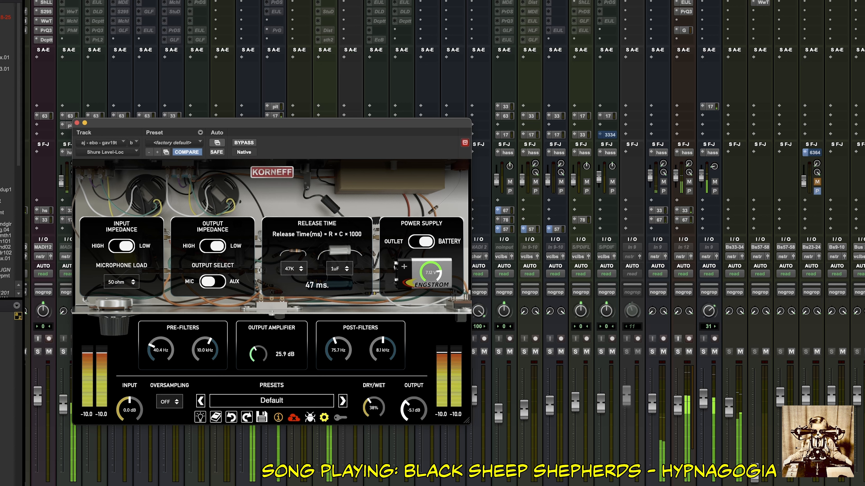
key("space")
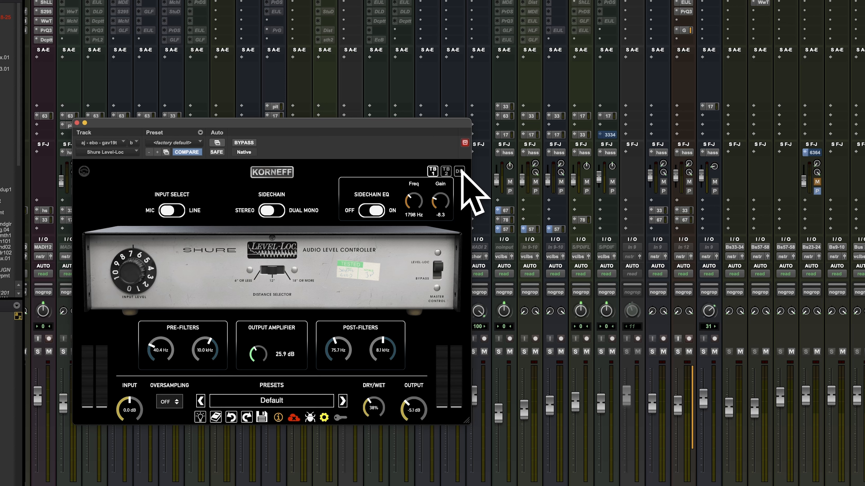
Review the ebo track's Level-Loc circuit settings alongside its front-panel model, filter and sidechain EQ settings.
left_click(272, 172)
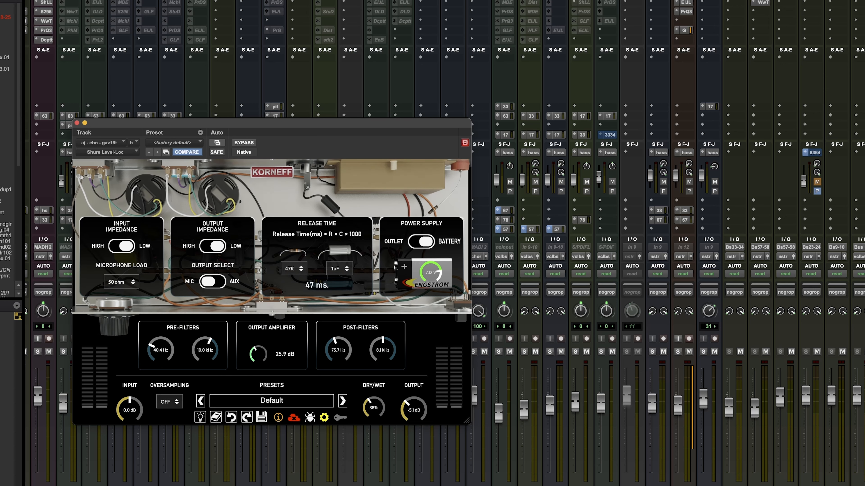
left_click(271, 172)
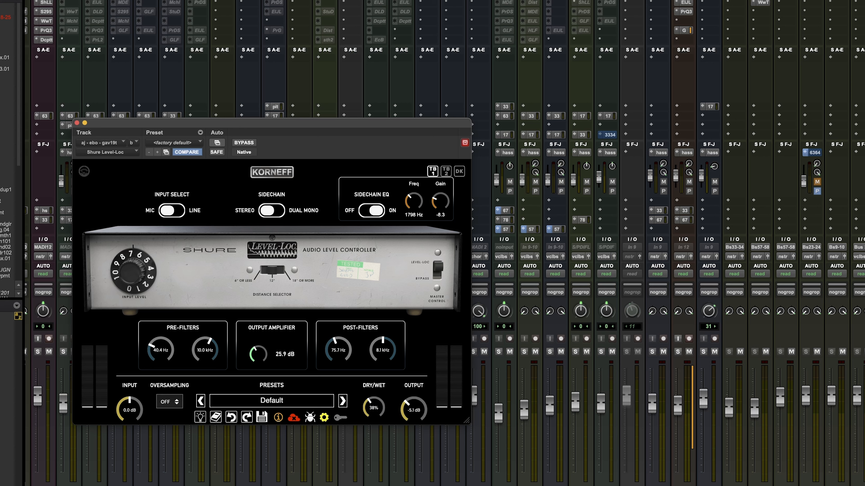
left_click(272, 172)
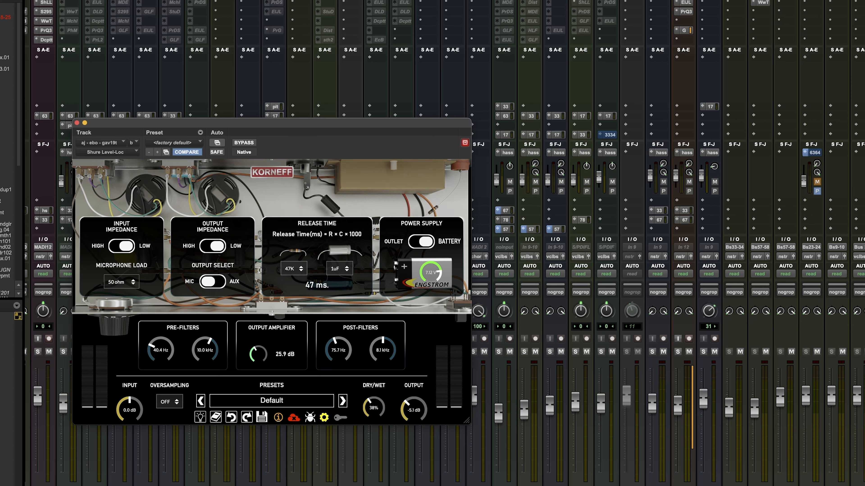
left_click(271, 172)
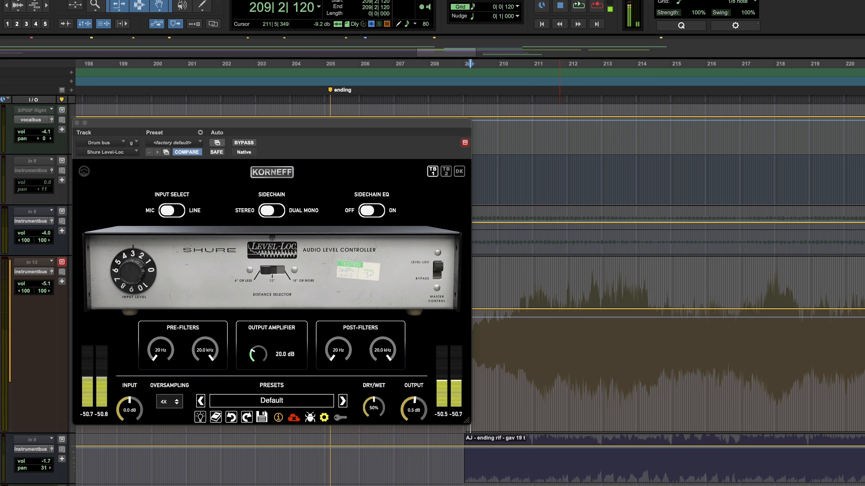
Compare the drum bus with its Level-Loc bypassed and active during playback, and raise the Level-Loc's input level slightly above 3.
key("space")
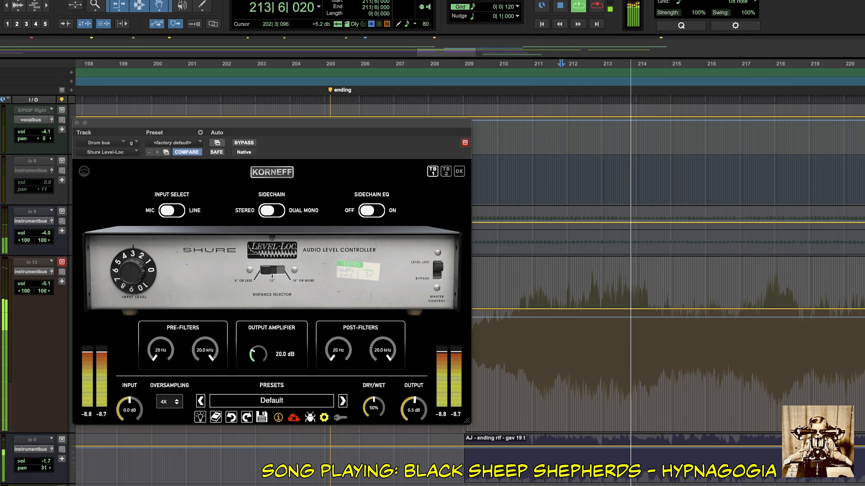
key("shift+c")
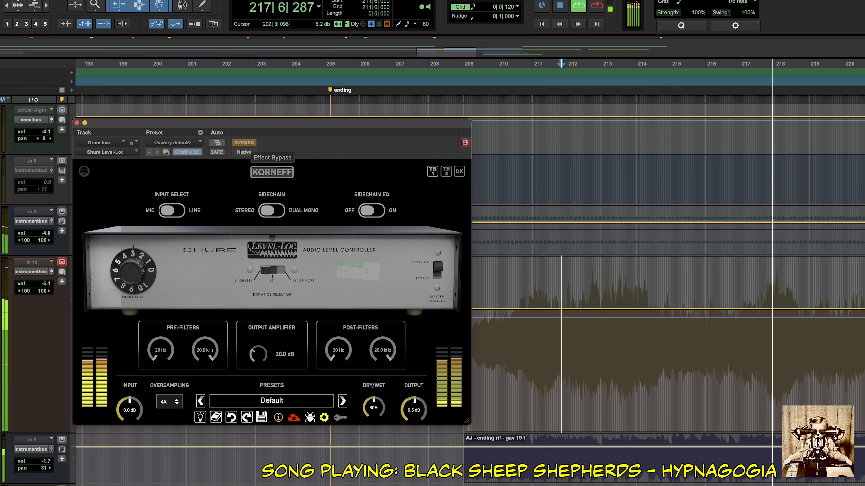
key("shift+c")
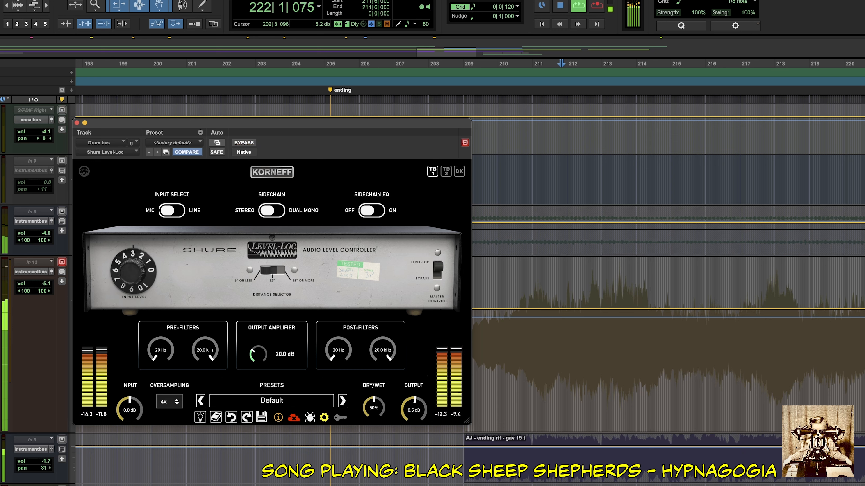
key("shift+c")
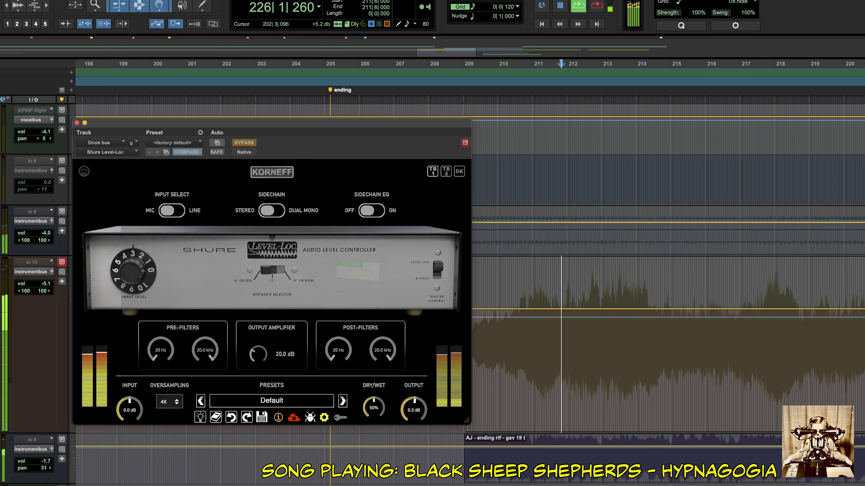
key("shift+c")
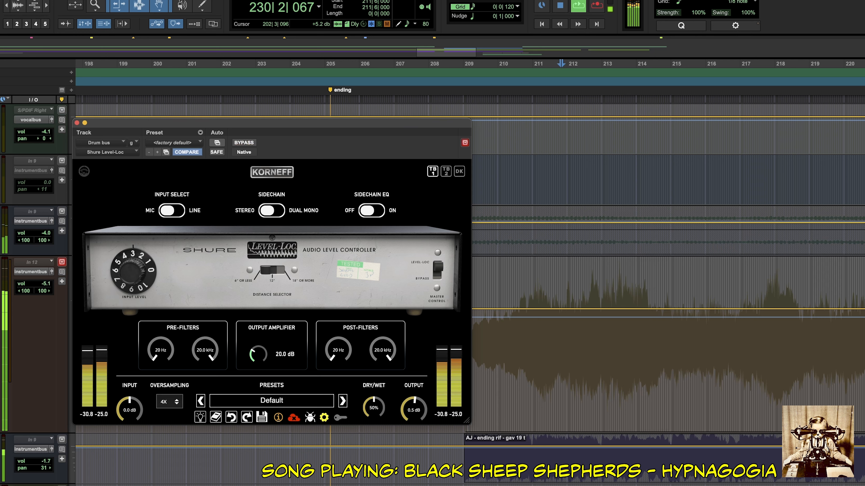
key("shift+c")
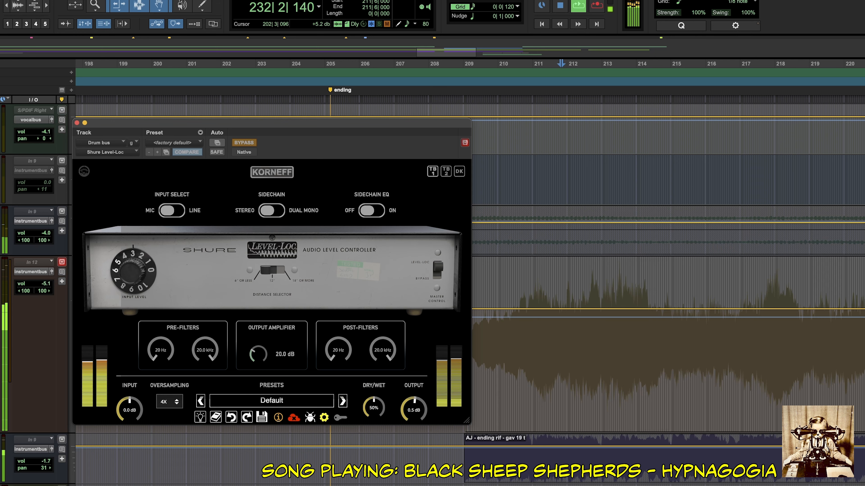
key("shift+c")
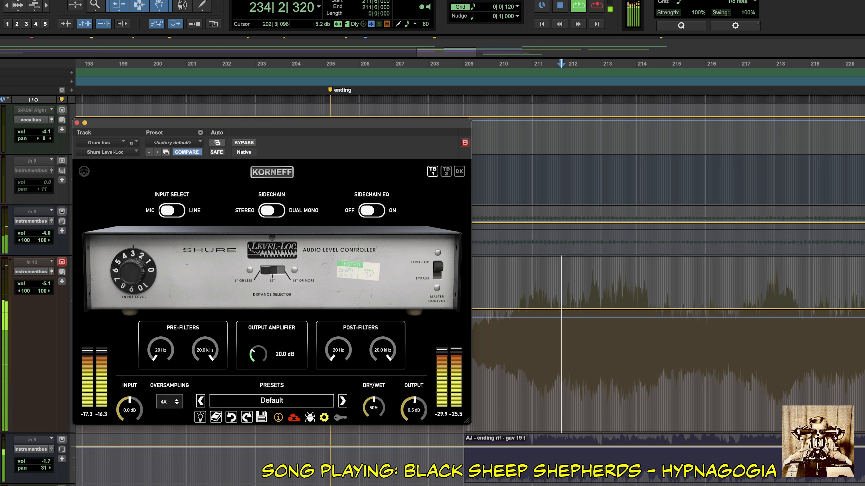
left_click_drag(133, 271, 133, 267)
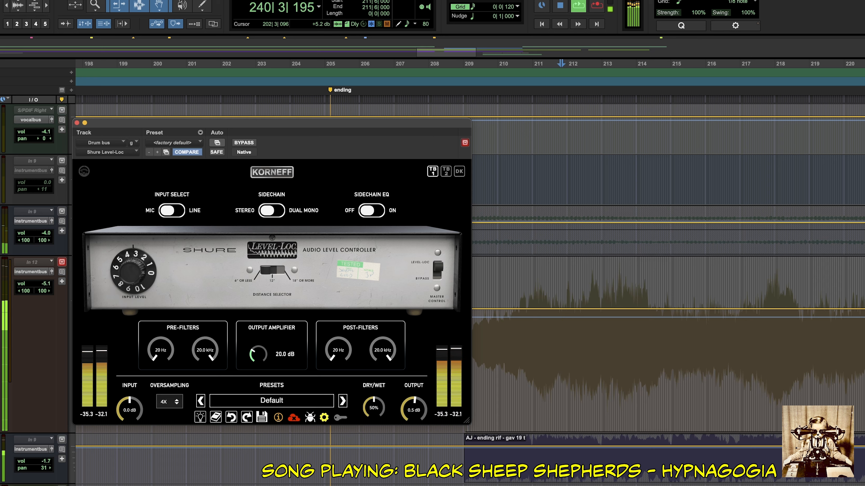
key("space")
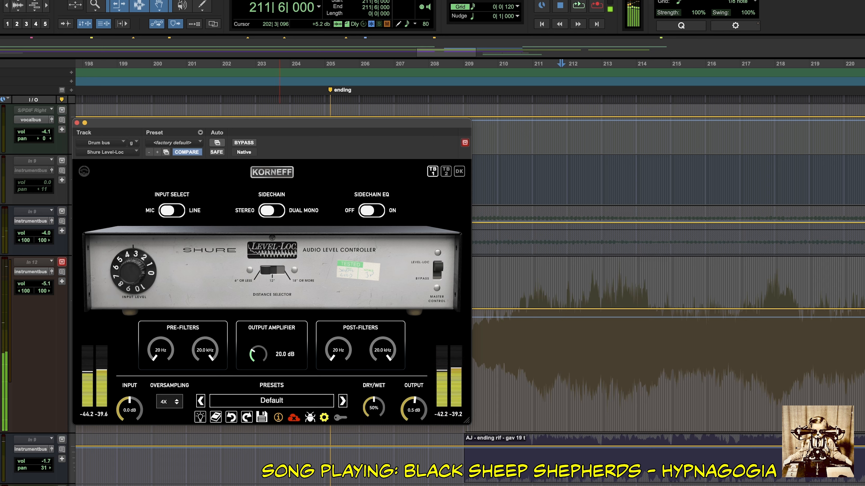